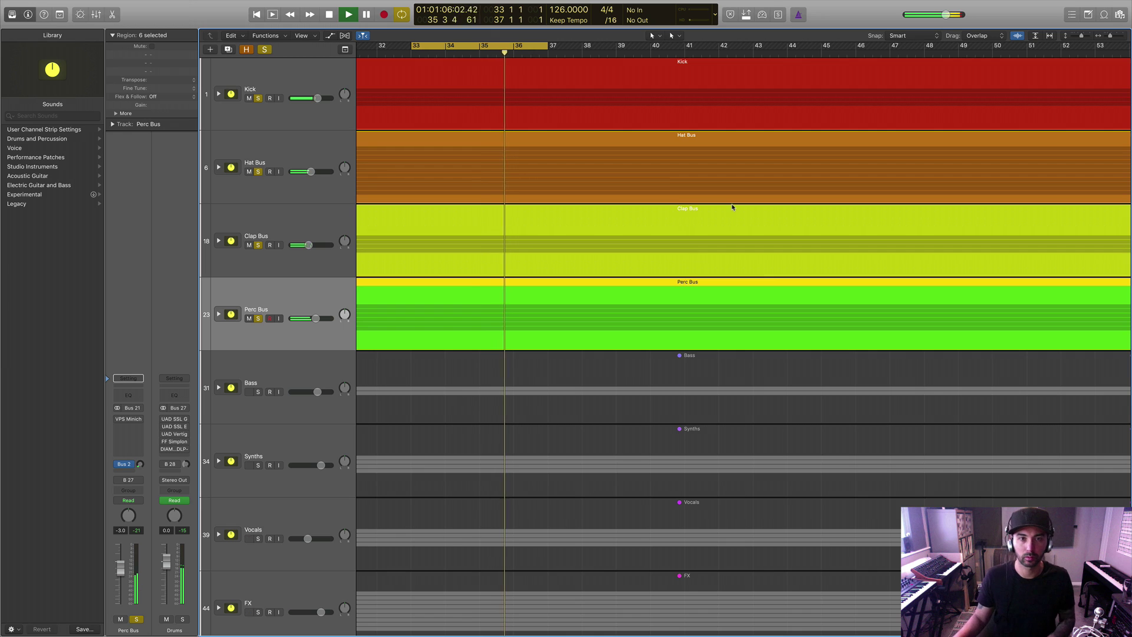
Stop playback, make the tracks taller, and play the Kick bus with all other track solos cleared
key(space)
scroll(674, 182, down, 1)
scroll(635, 210, up, 1)
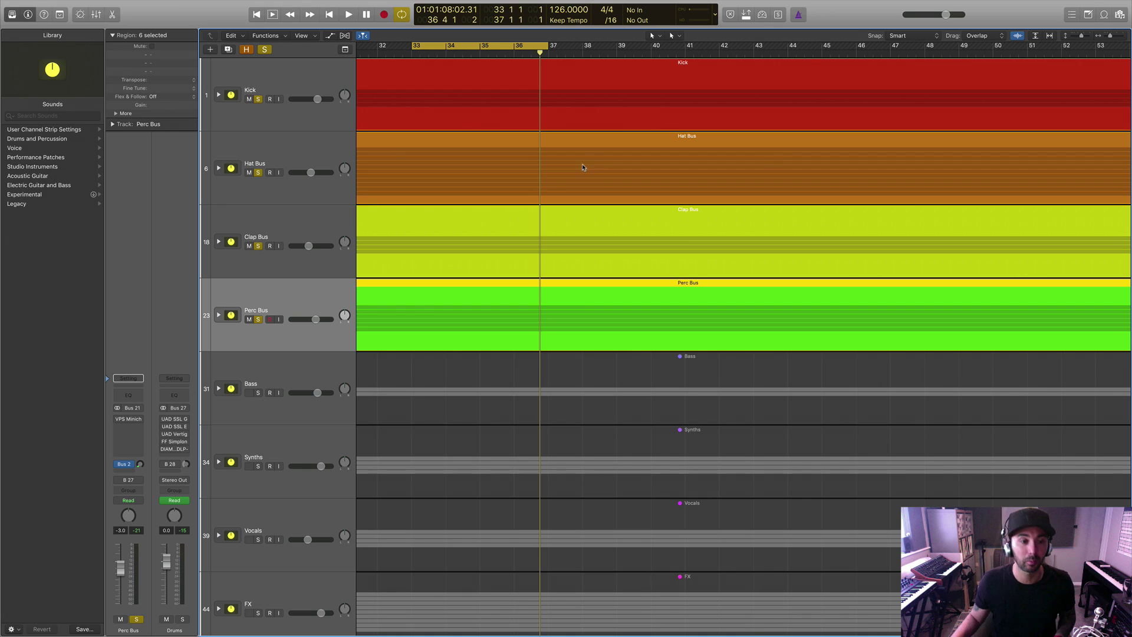
click(327, 92)
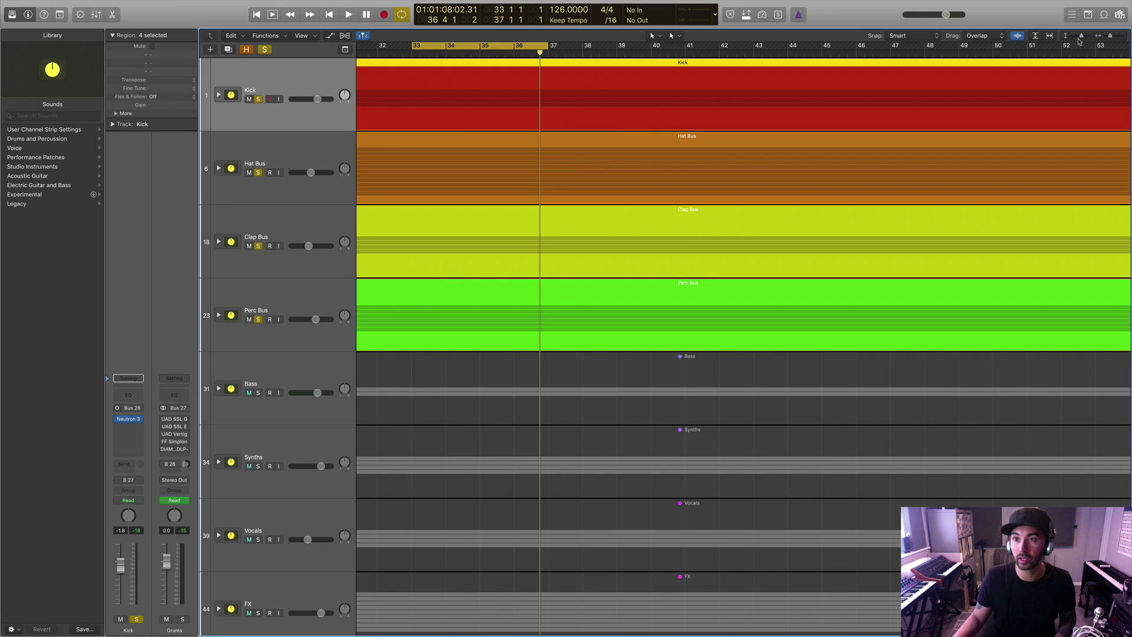
key(super+Down)
alt+click(257, 118)
click(258, 117)
key(space)
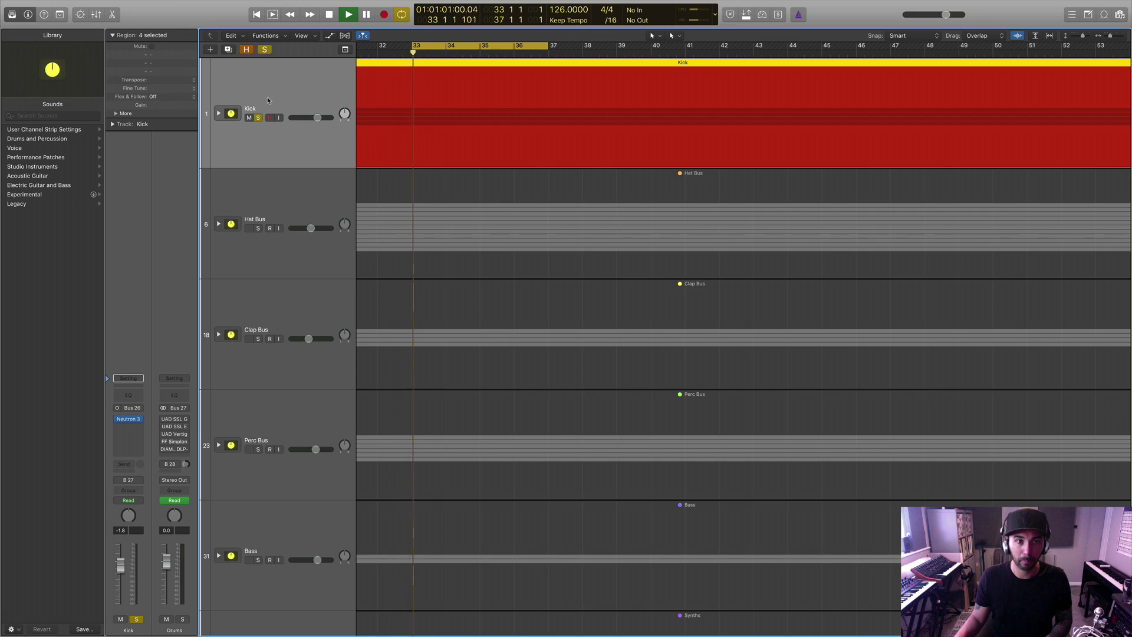
Expand the Kick track stack, stop playback and turn off the stack's solo
double_click(541, 118)
key(space)
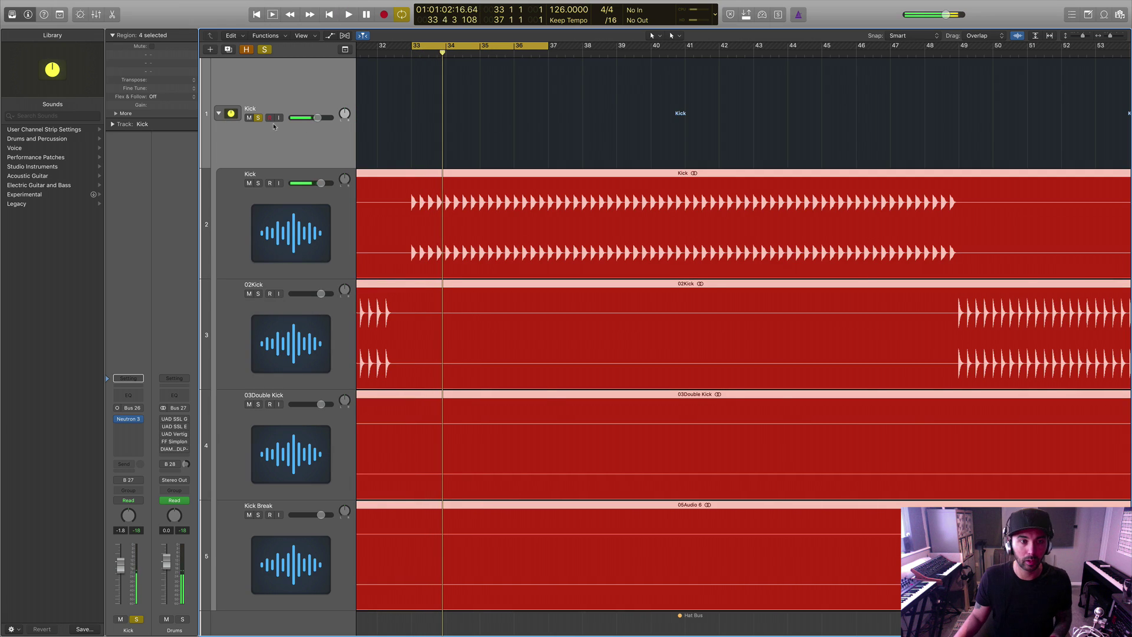
click(258, 118)
click(277, 102)
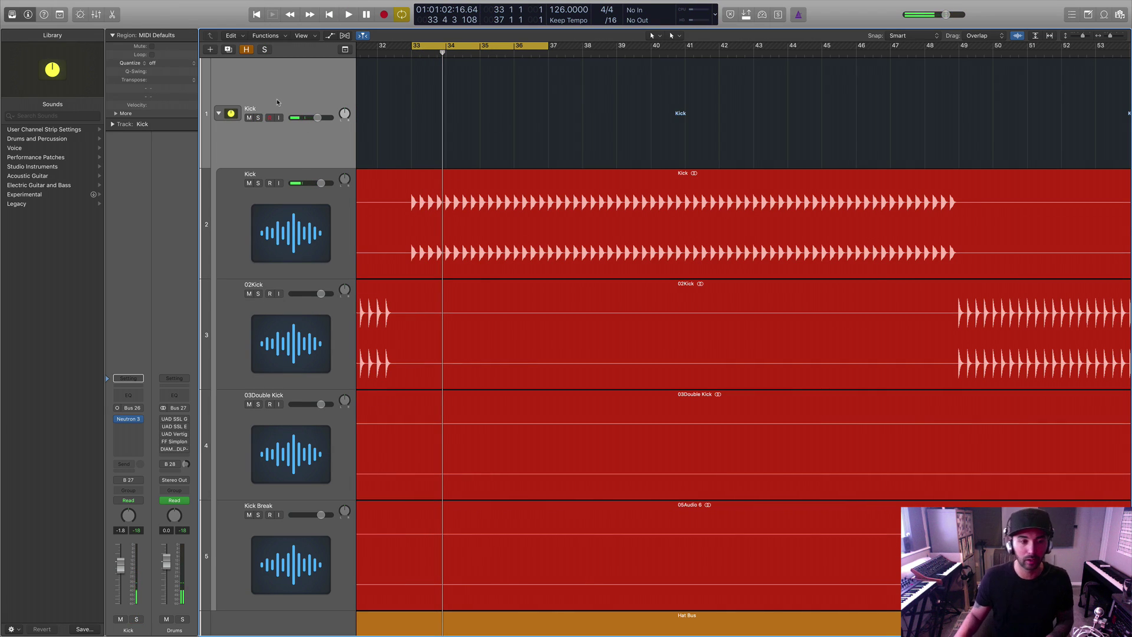
Play the full mix and open the Magic AB plug-in on the Output 1-2 track
key(space)
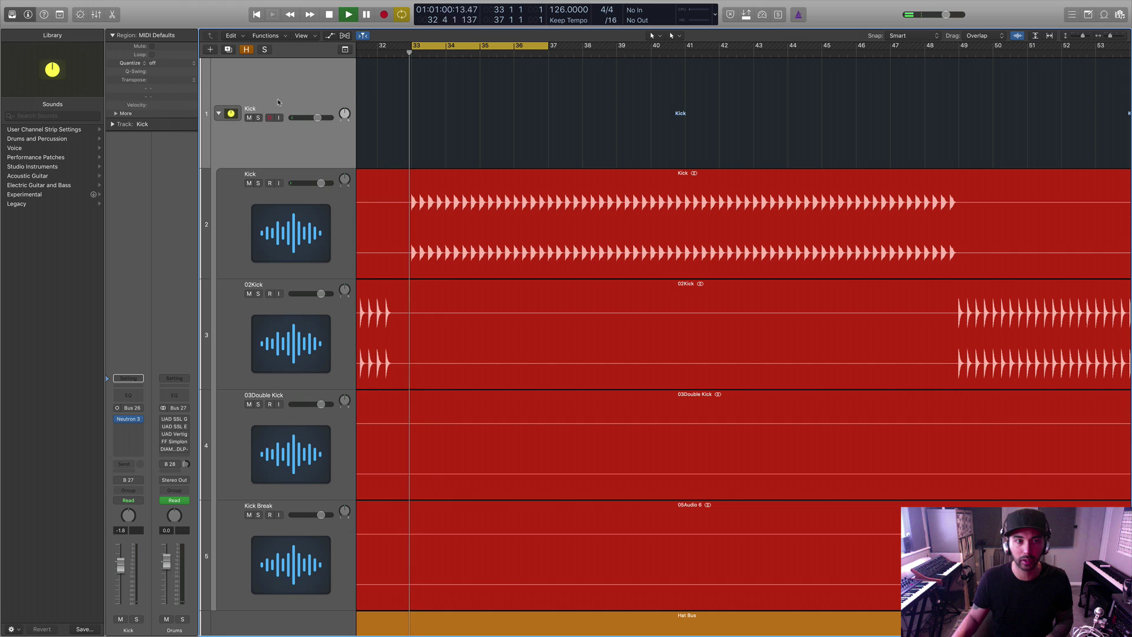
scroll(291, 336, down, 10)
scroll(290, 336, down, 2)
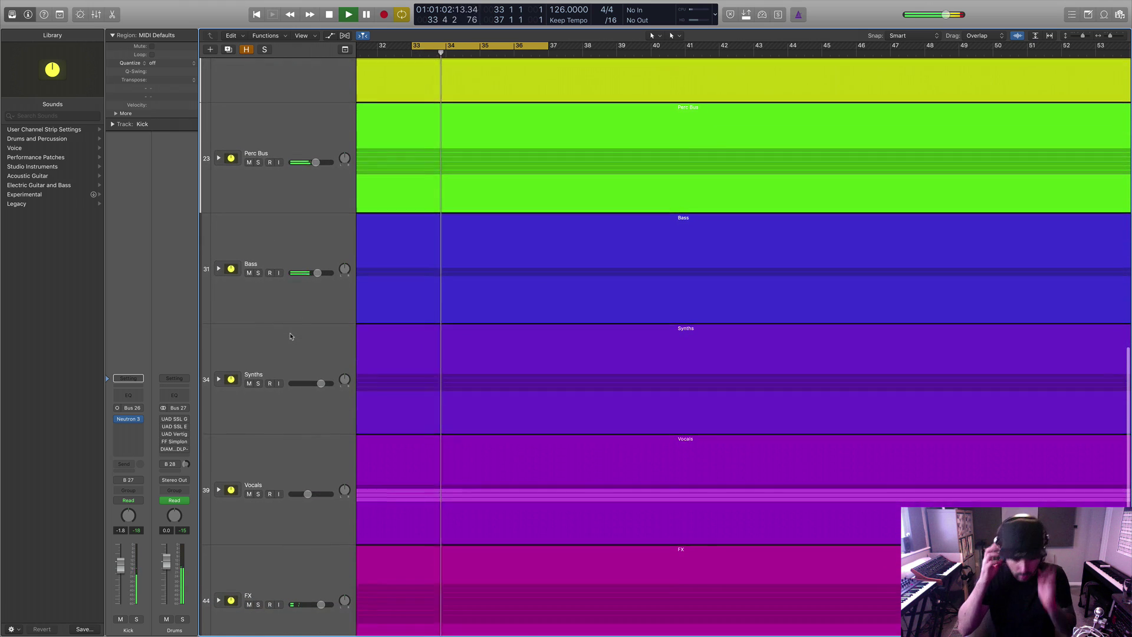
scroll(290, 336, down, 3)
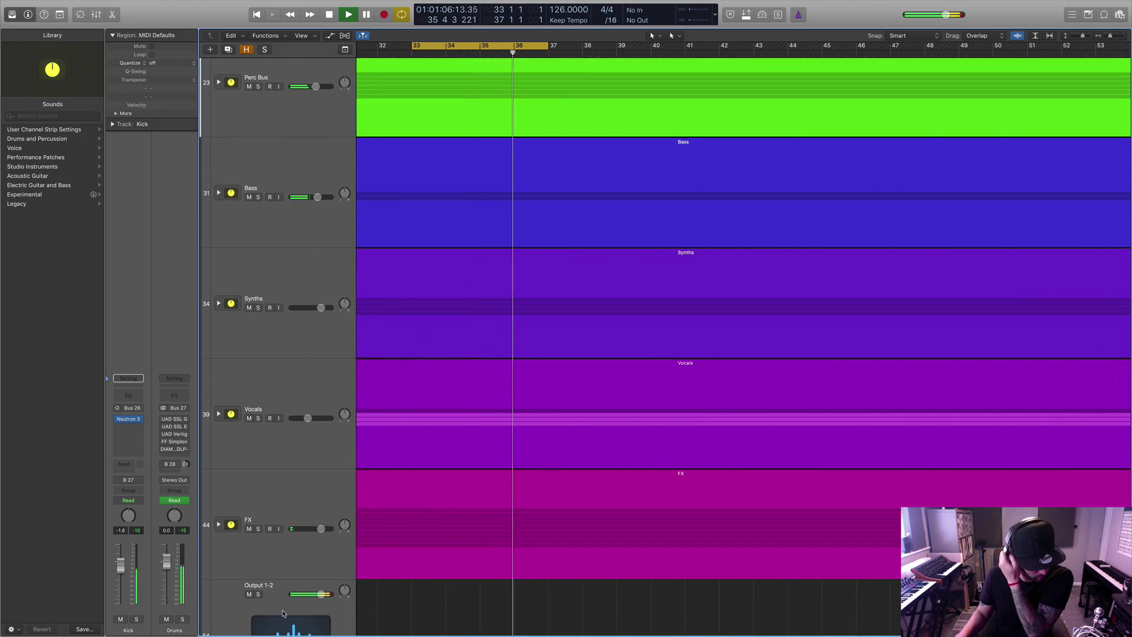
click(282, 613)
scroll(283, 613, down, 3)
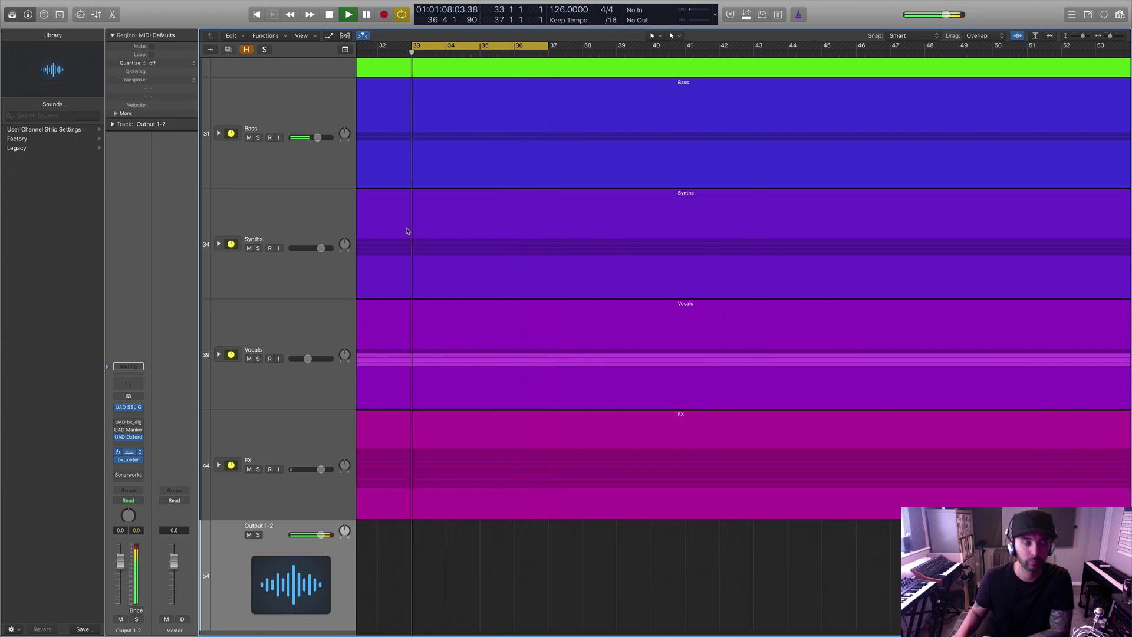
click(130, 452)
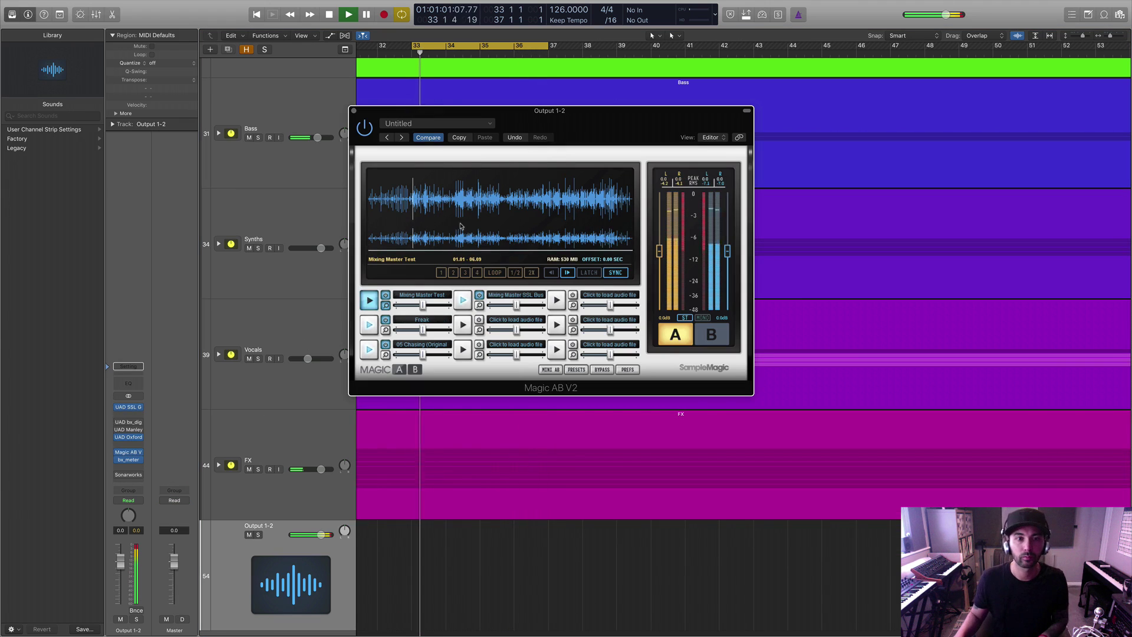
Load the Freak reference slot in Magic AB and compare it with the mix by alternating between A and B during playback
click(384, 326)
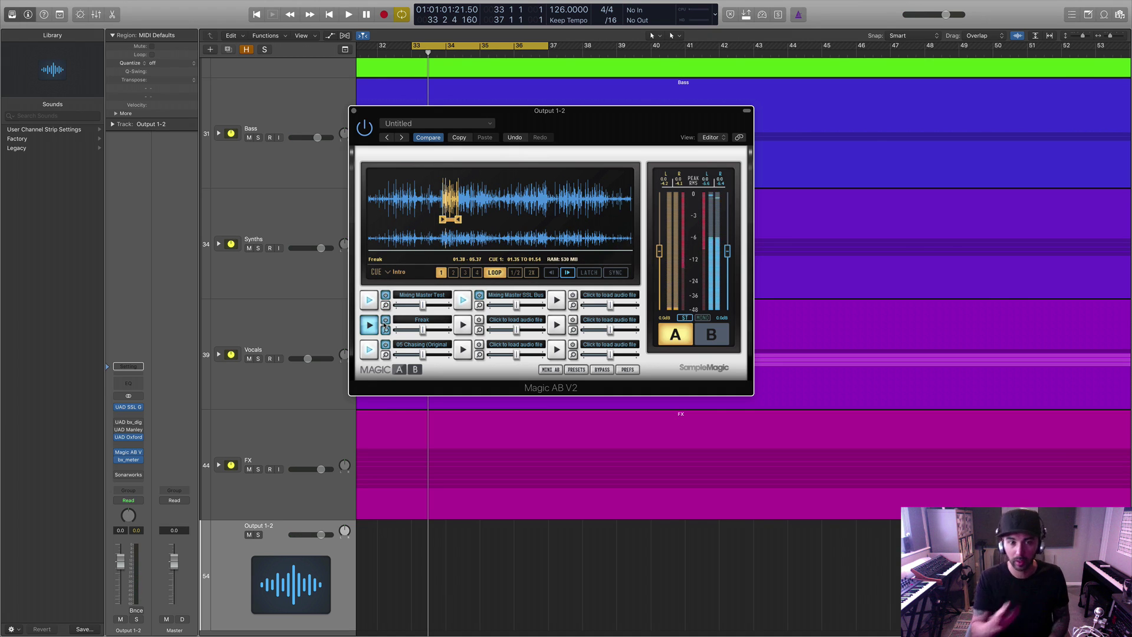
key(space)
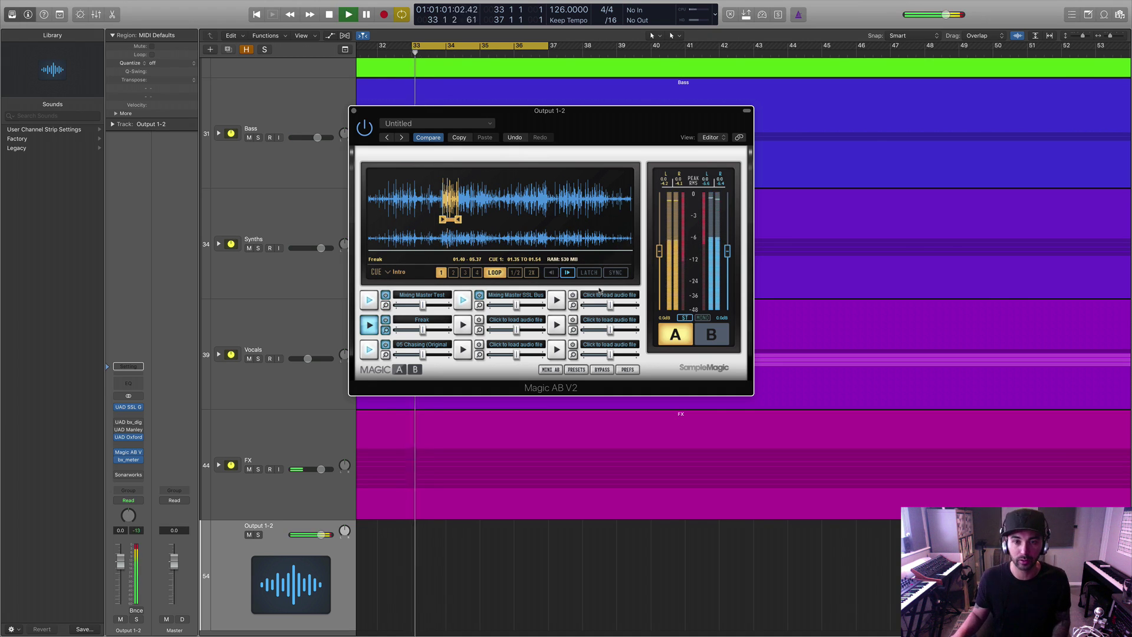
click(706, 334)
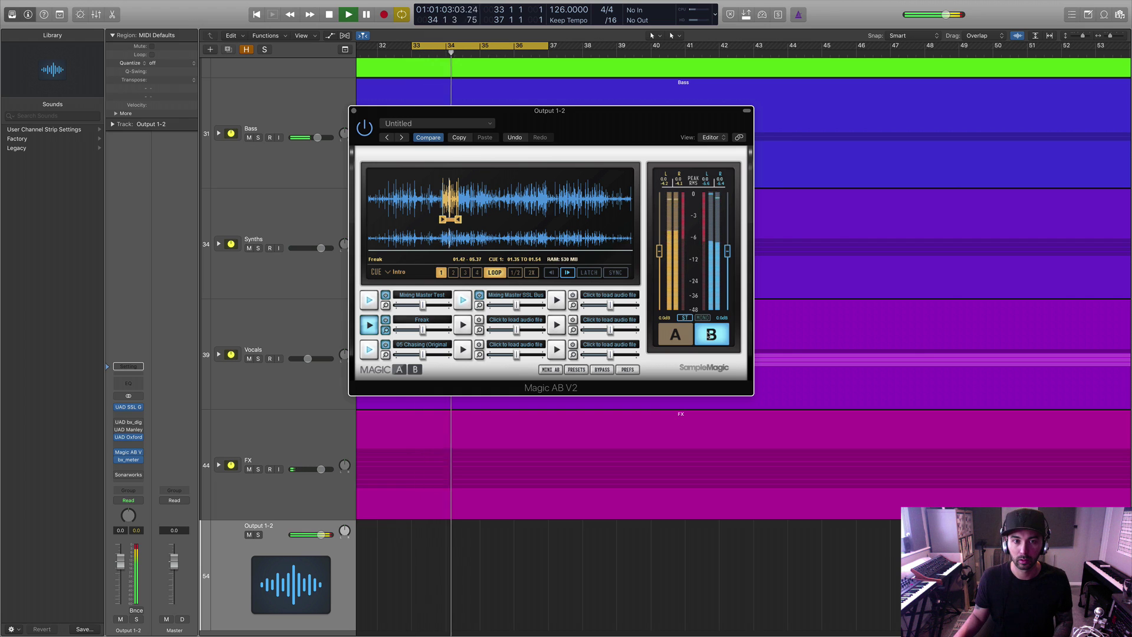
click(710, 334)
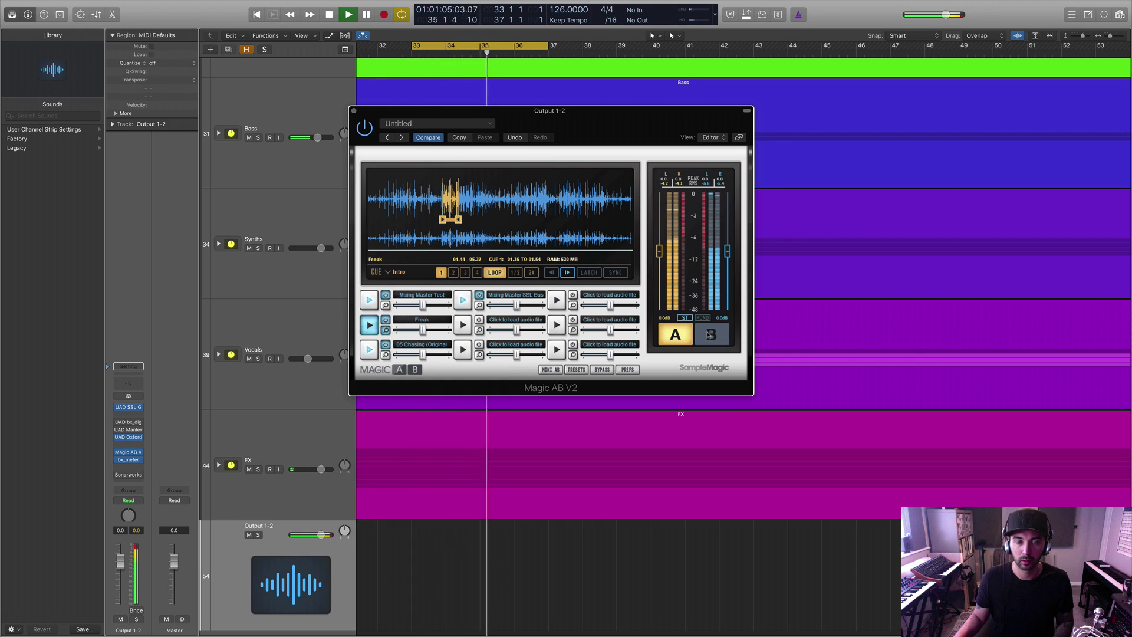
click(709, 335)
click(709, 335)
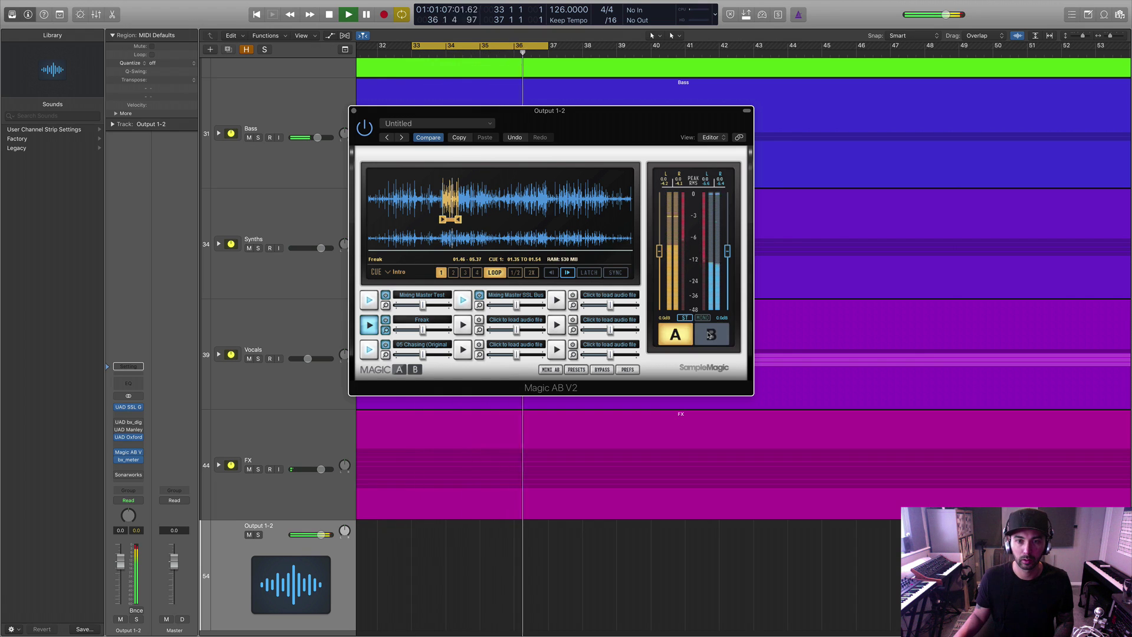
click(709, 335)
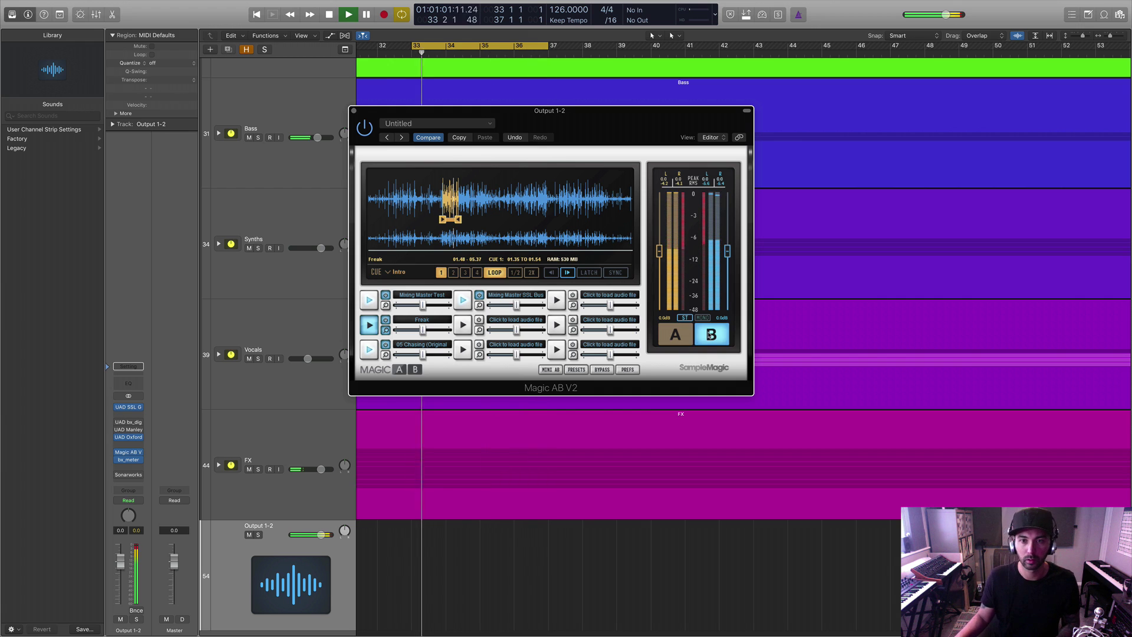
click(709, 335)
Compare the mix with the 05 Chasing (Original Mix) reference by alternating between A and B, and close Magic AB
click(369, 349)
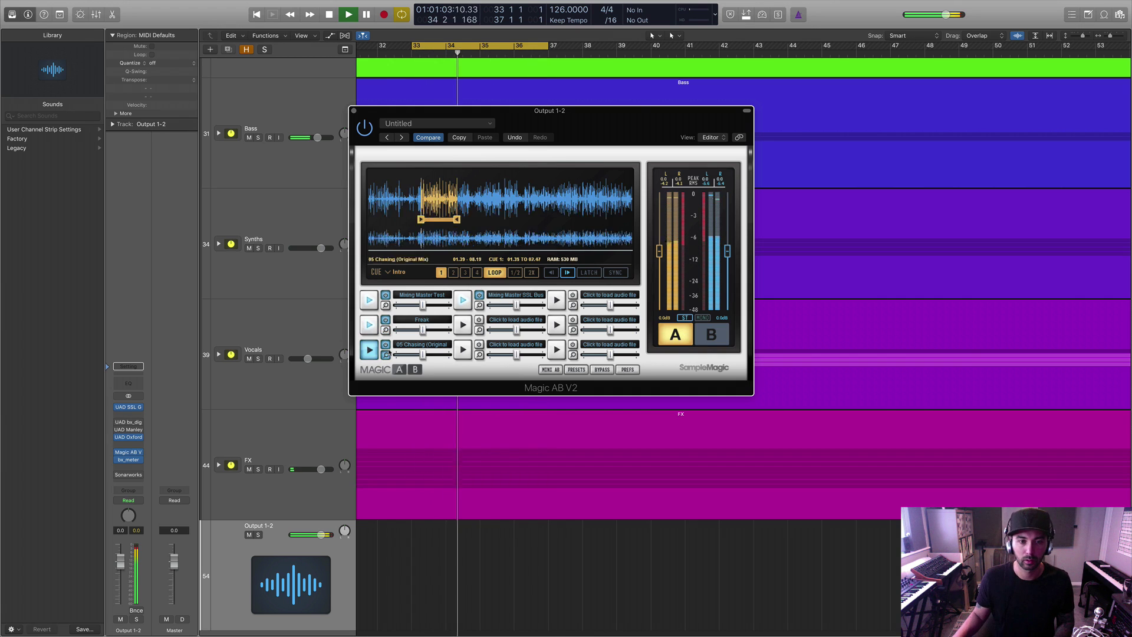
click(702, 342)
click(702, 342)
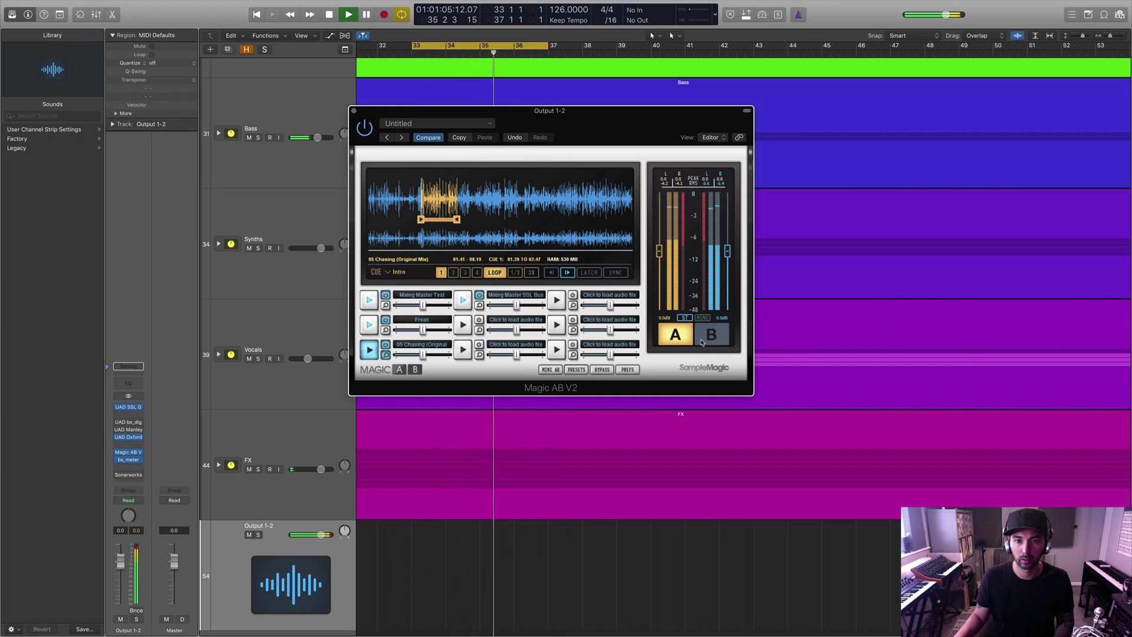
click(701, 342)
click(702, 342)
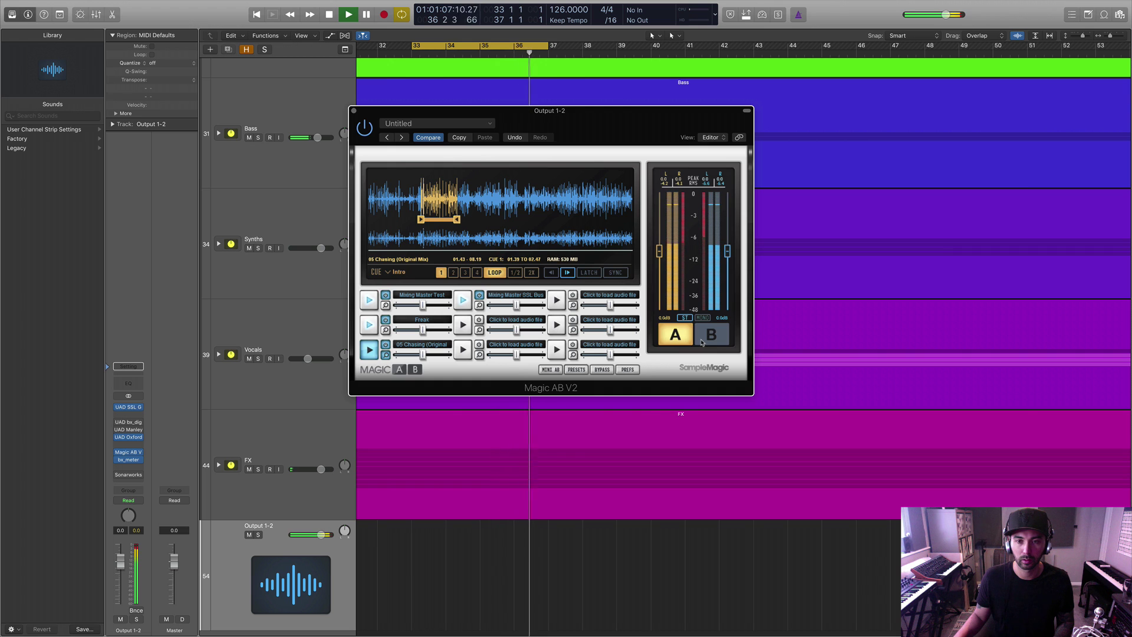
click(702, 342)
click(701, 342)
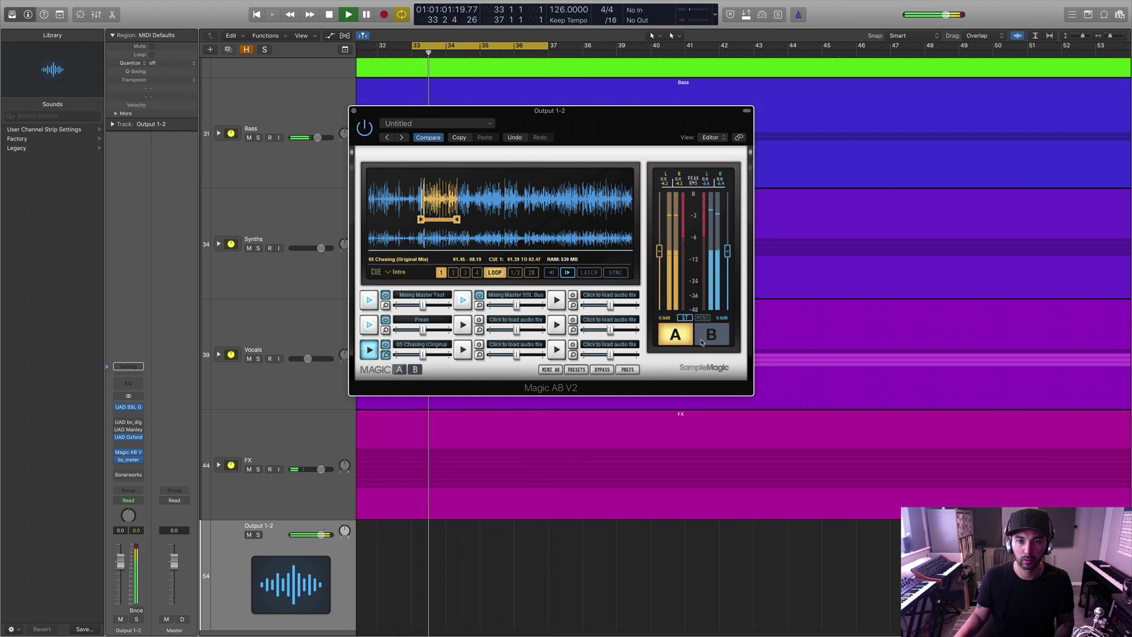
click(353, 111)
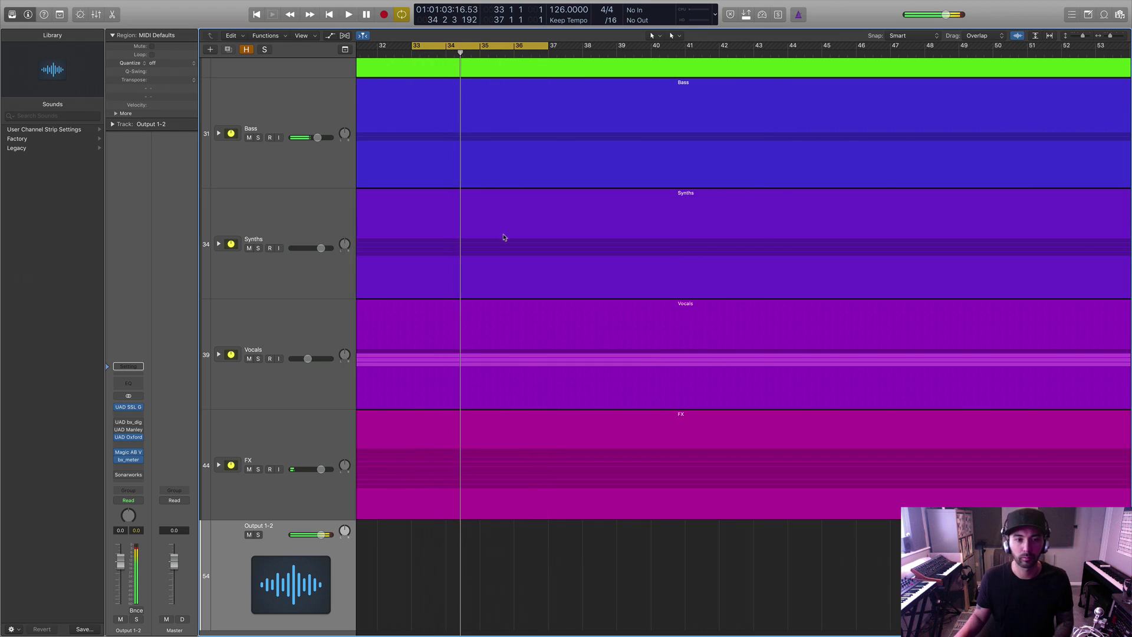
Solo the Kick audio track inside the Kick stack and play it on its own
scroll(498, 230, up, 15)
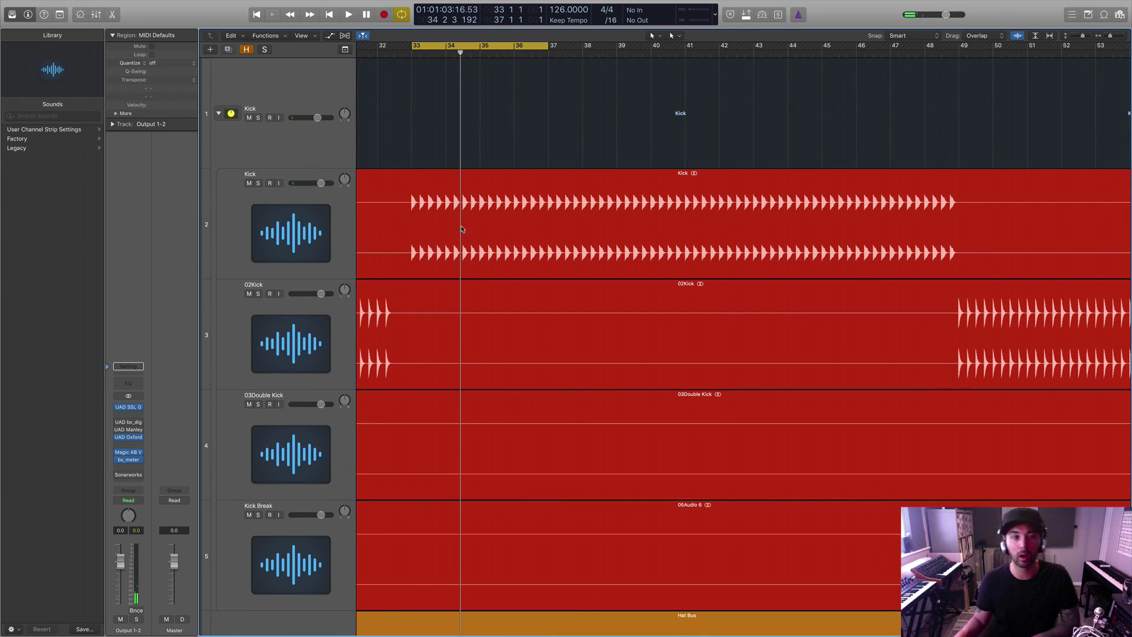
click(323, 228)
click(259, 184)
key(space)
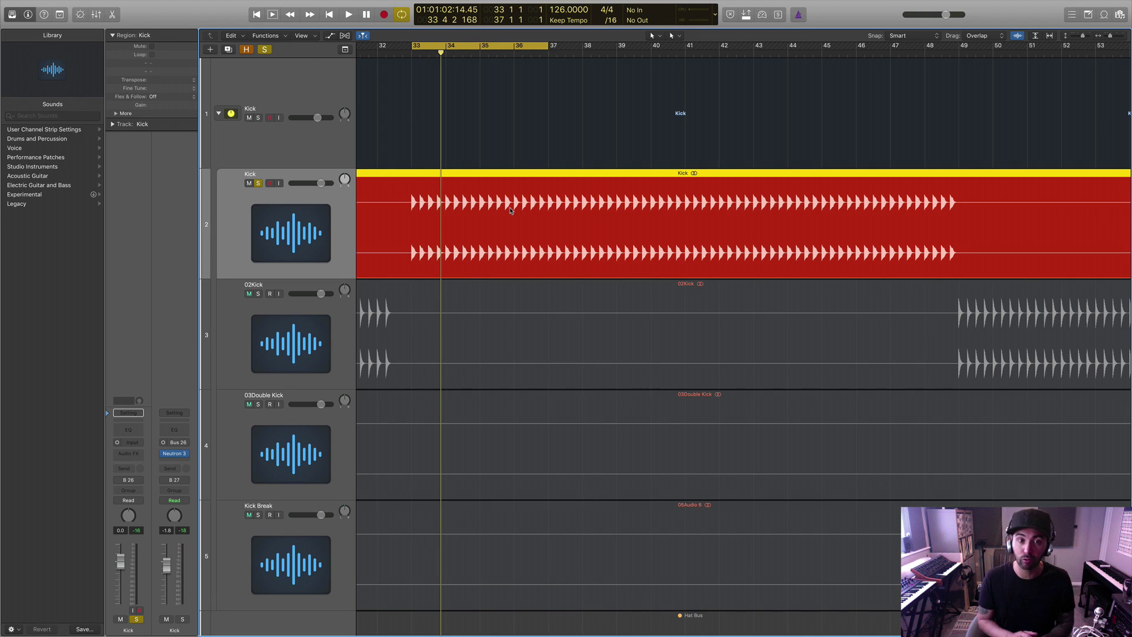
Open the Neutron 3 Transient Shaper on the Kick bus and insert a Channel EQ on the Kick audio track
click(175, 453)
click(48, 399)
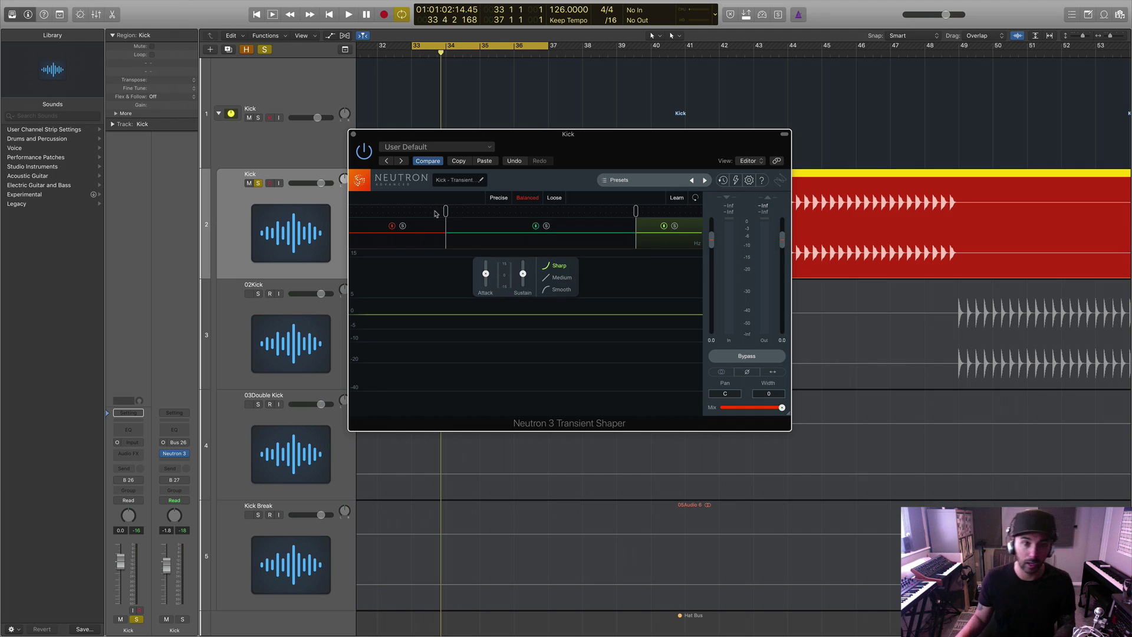
click(131, 431)
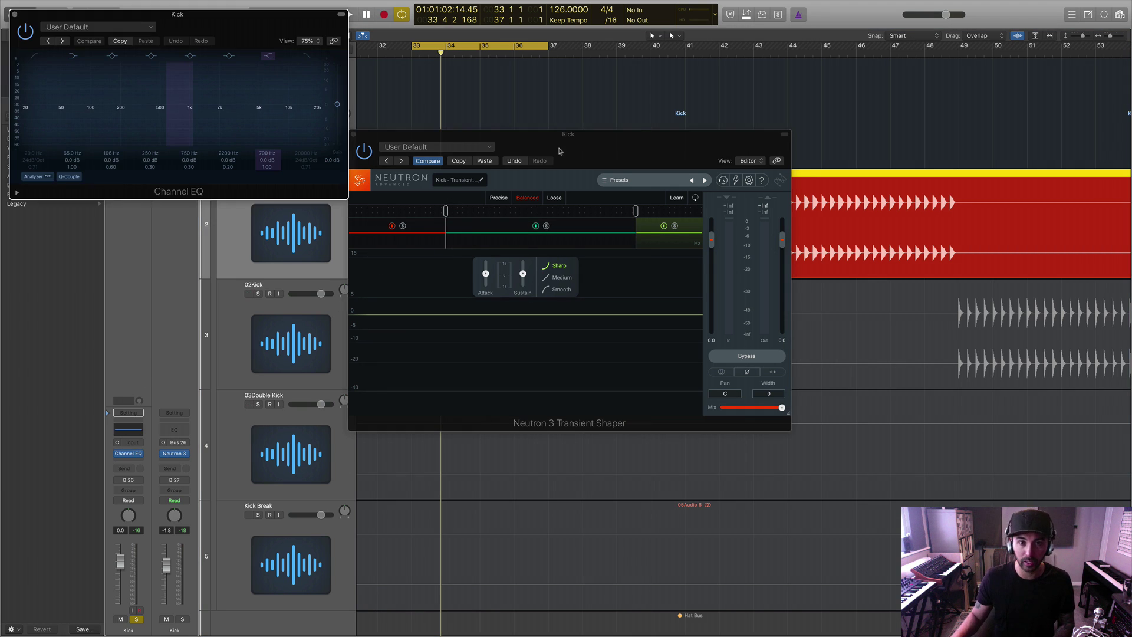
drag(554, 147, 558, 243)
drag(265, 24, 624, 46)
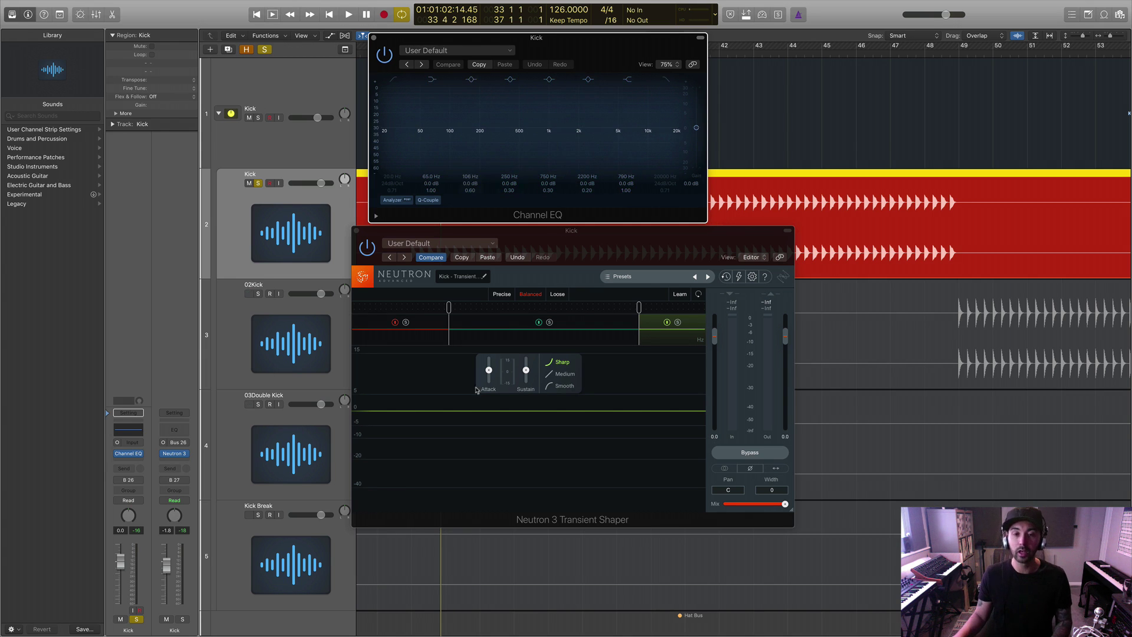
click(374, 37)
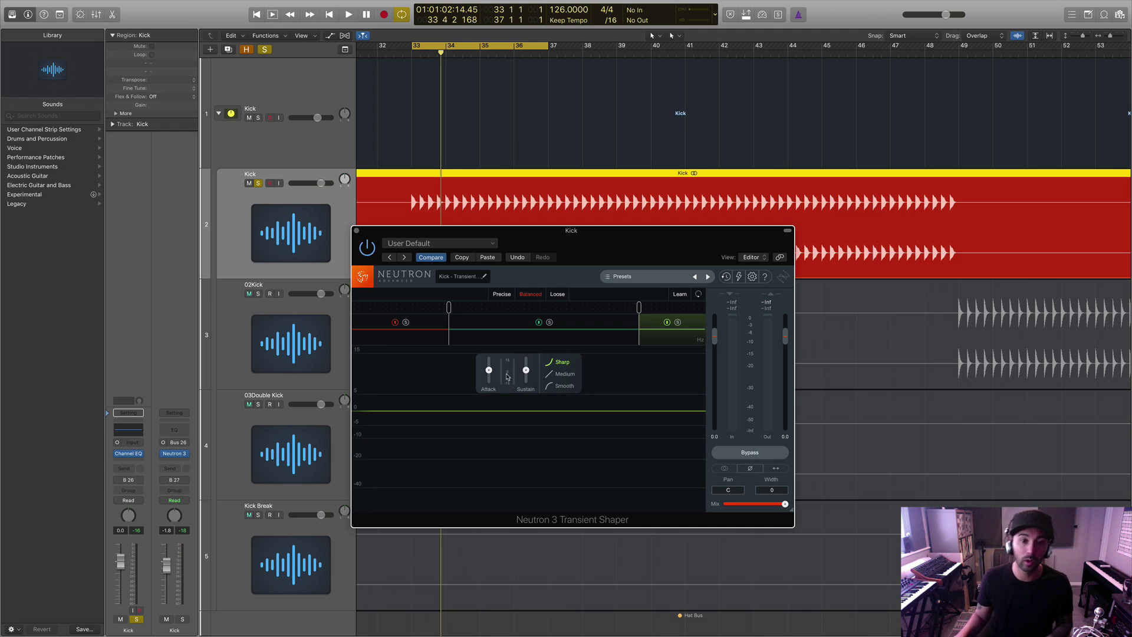
Listen to the low, middle and high bands of the Transient Shaper one at a time, soloing each during playback
click(406, 323)
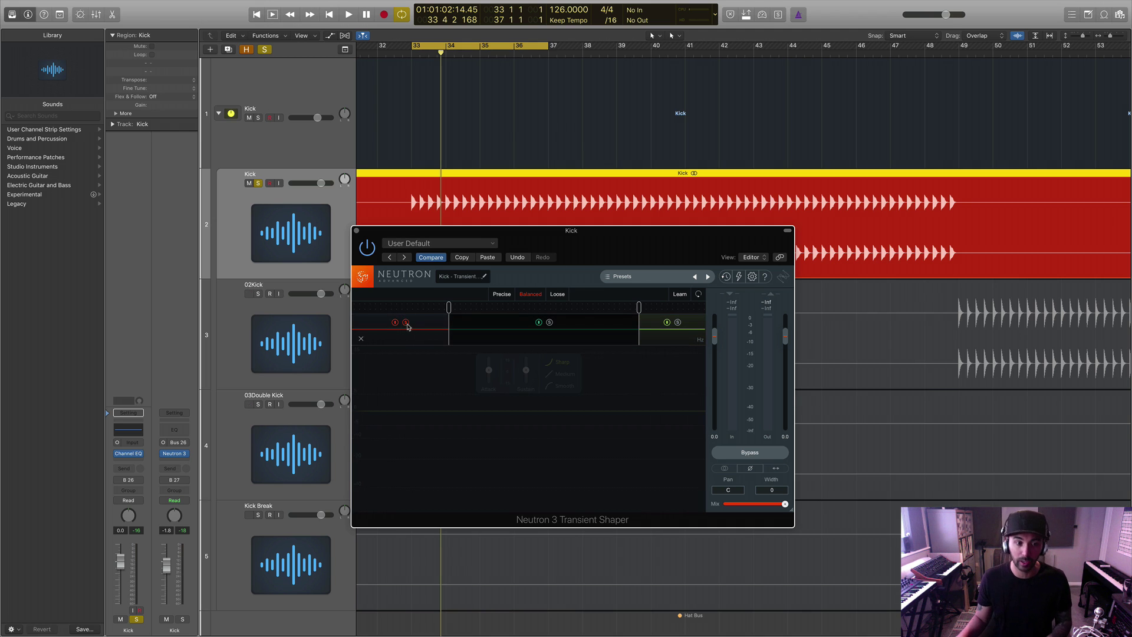
key(space)
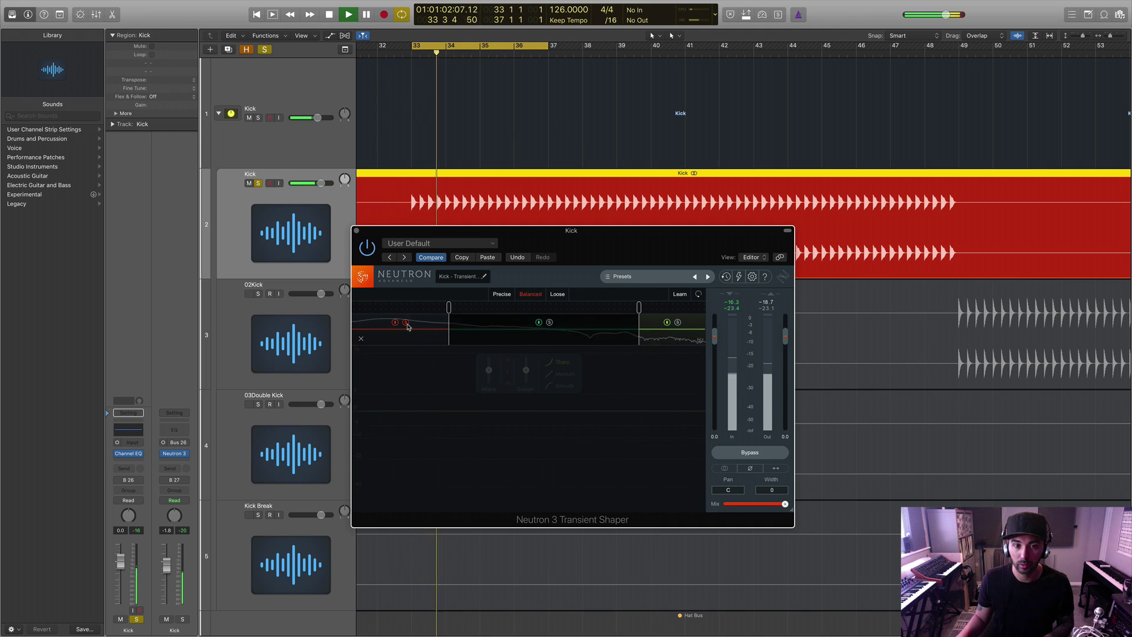
click(406, 323)
click(550, 322)
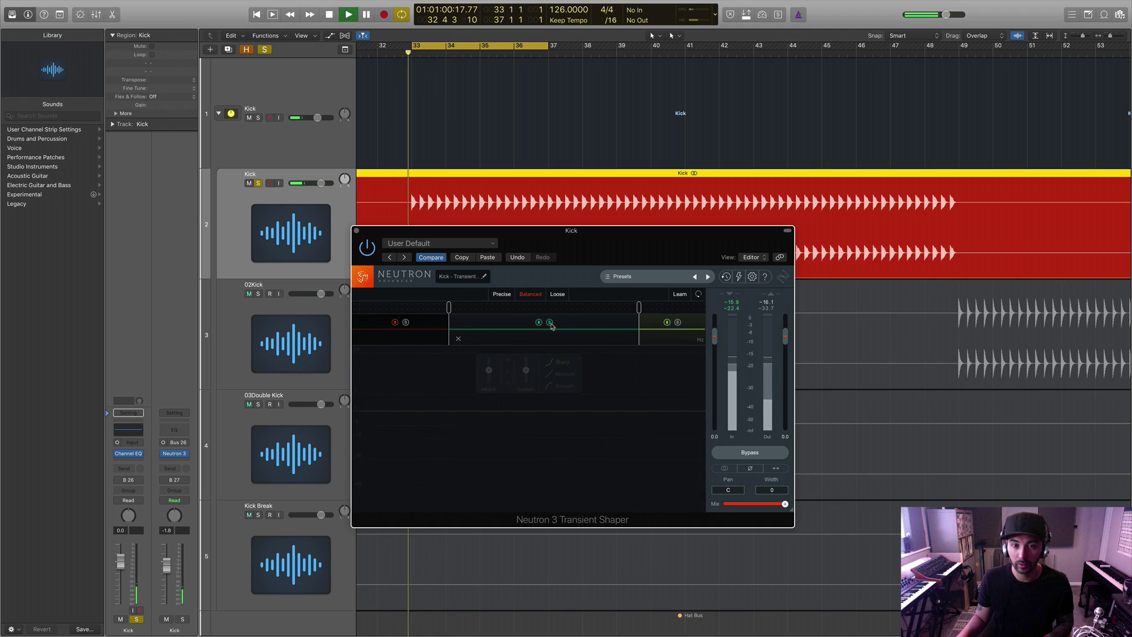
click(678, 322)
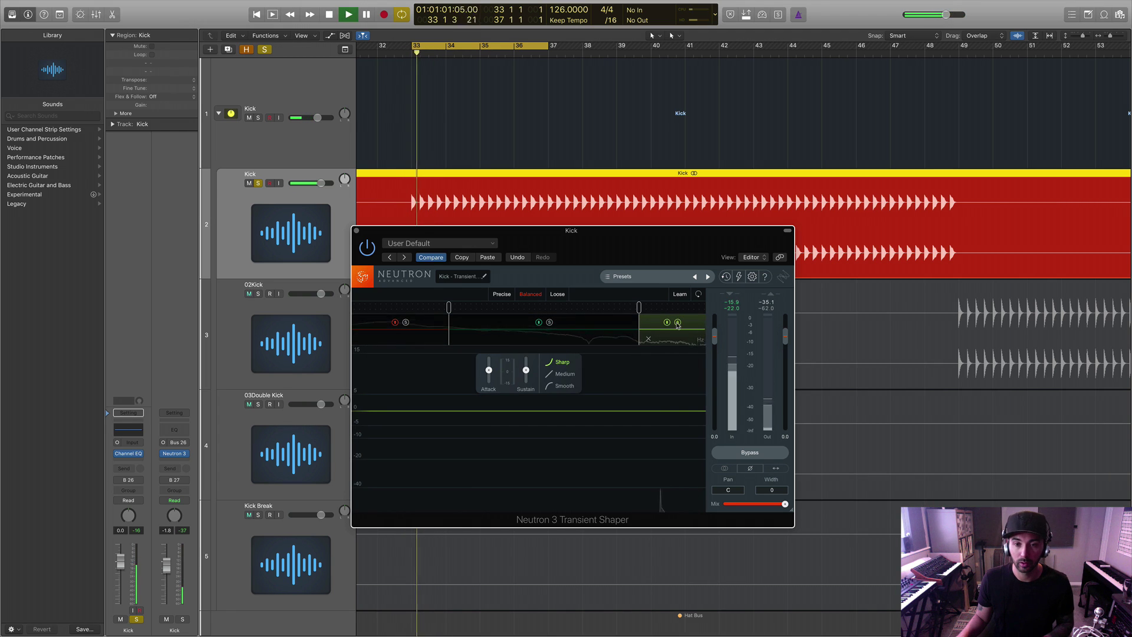
key(space)
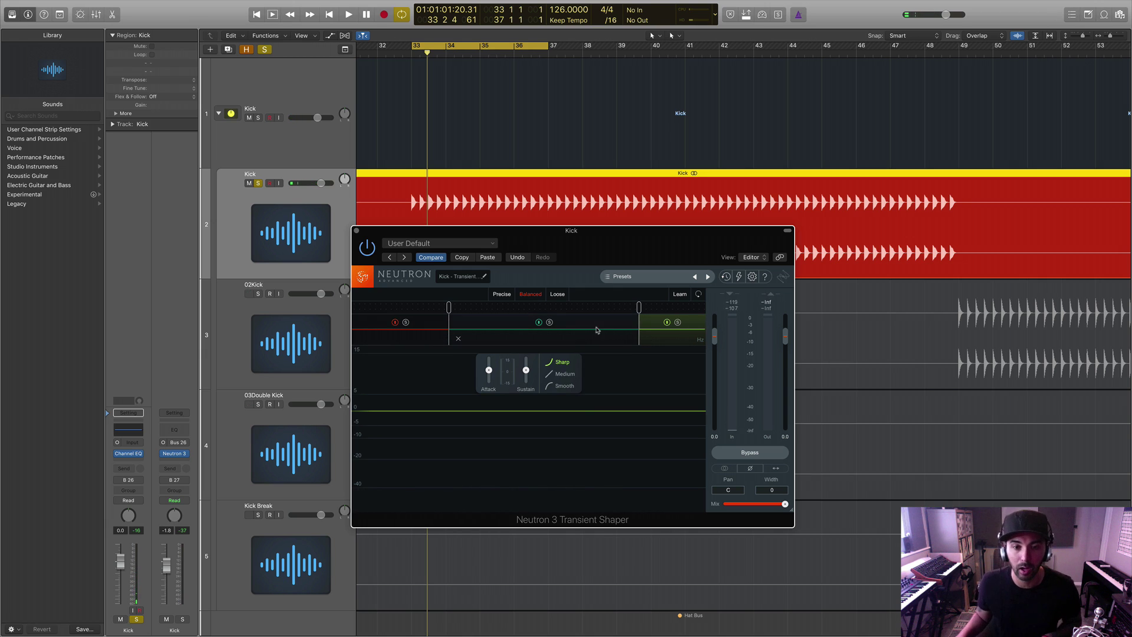
Lower the Sustain of the Transient Shaper's middle band slightly while the kick plays
click(569, 338)
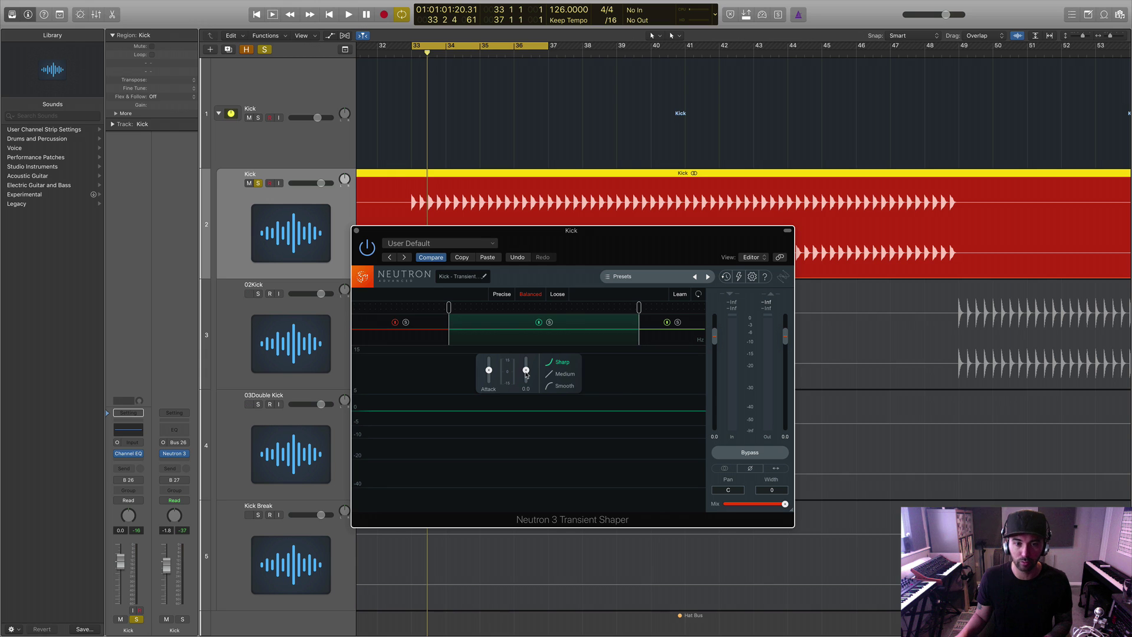
key(space)
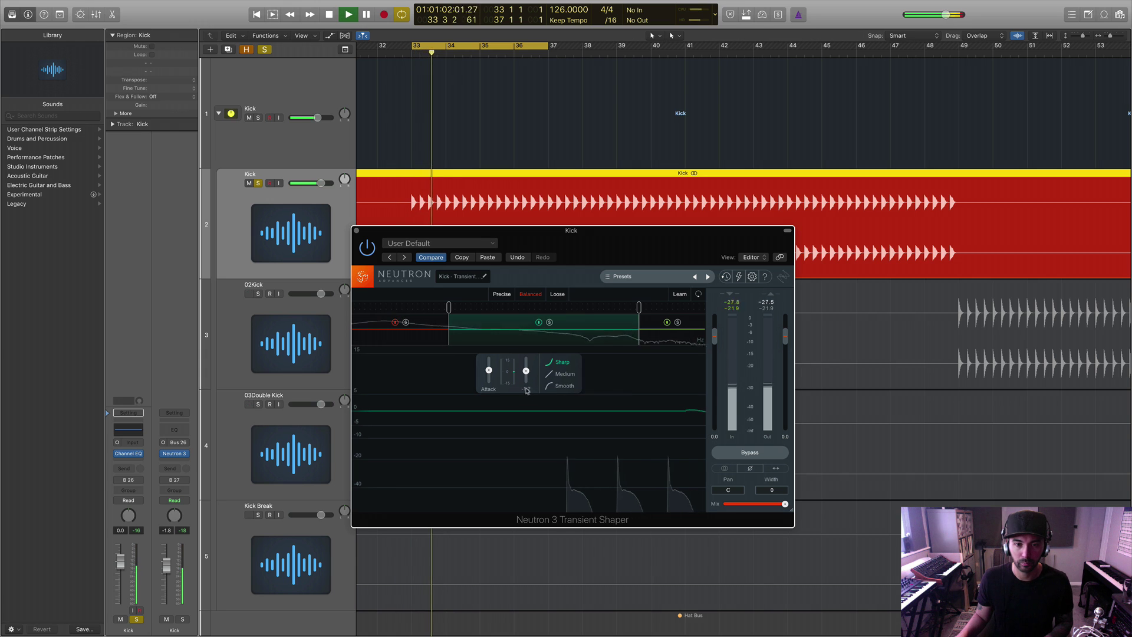
drag(526, 401, 521, 431)
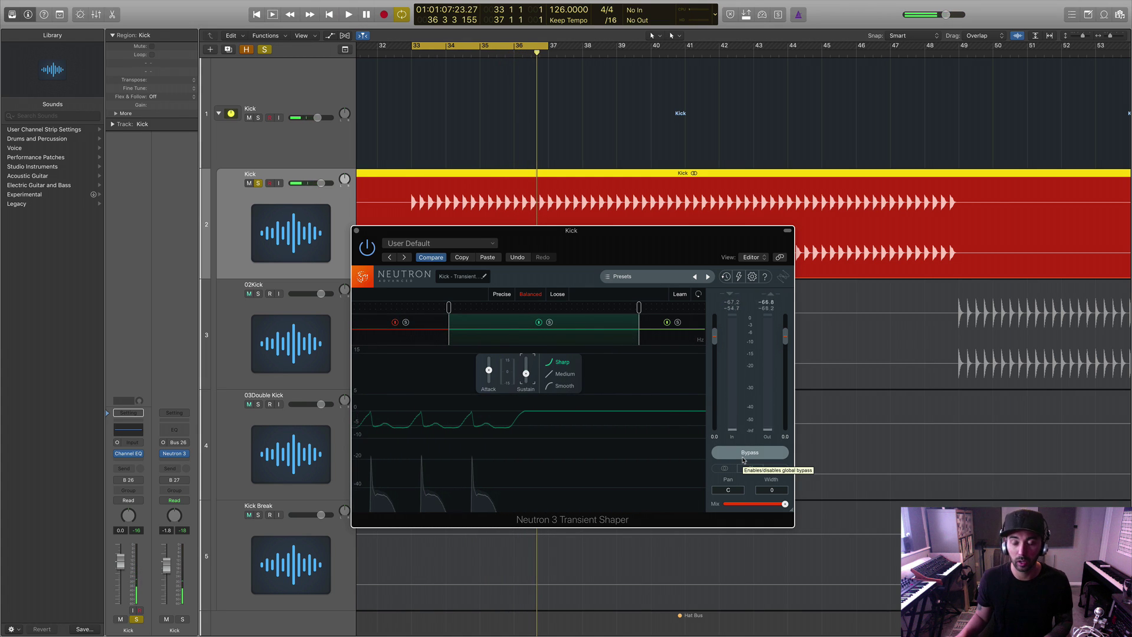
Play the soloed kick and repeatedly toggle the Transient Shaper's global bypass to compare the processed and unprocessed sound
key(space)
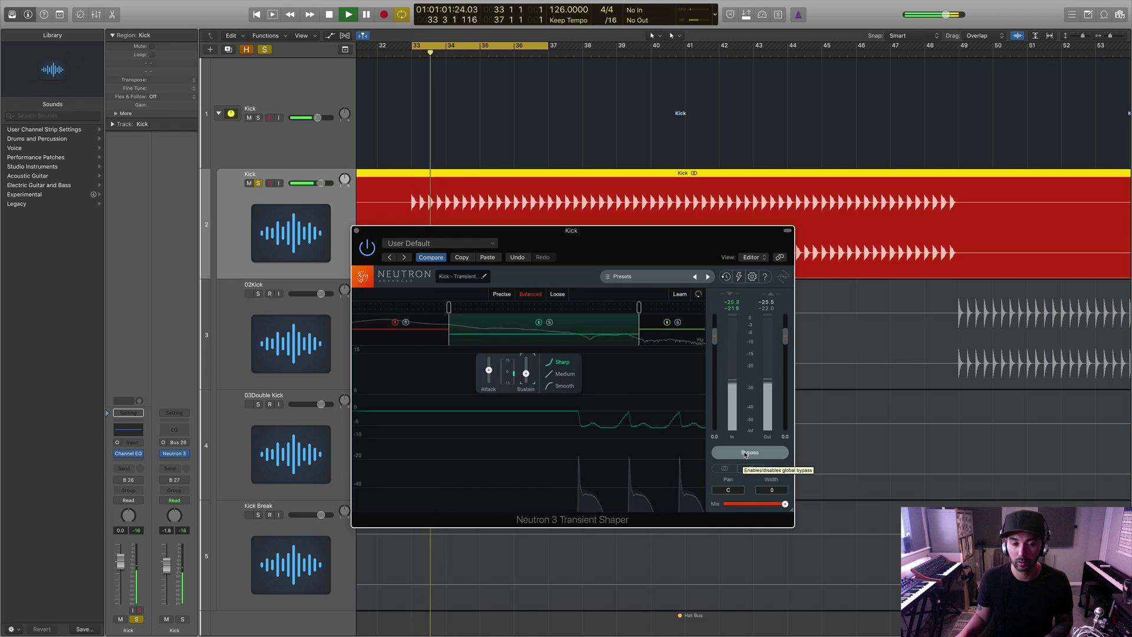
click(746, 453)
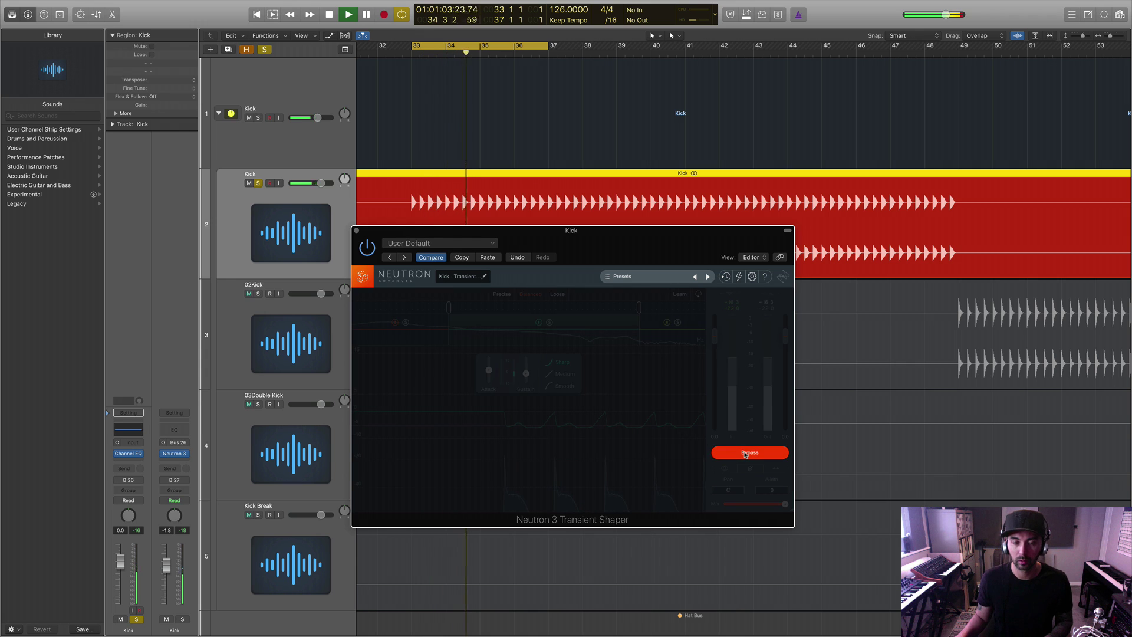
click(746, 452)
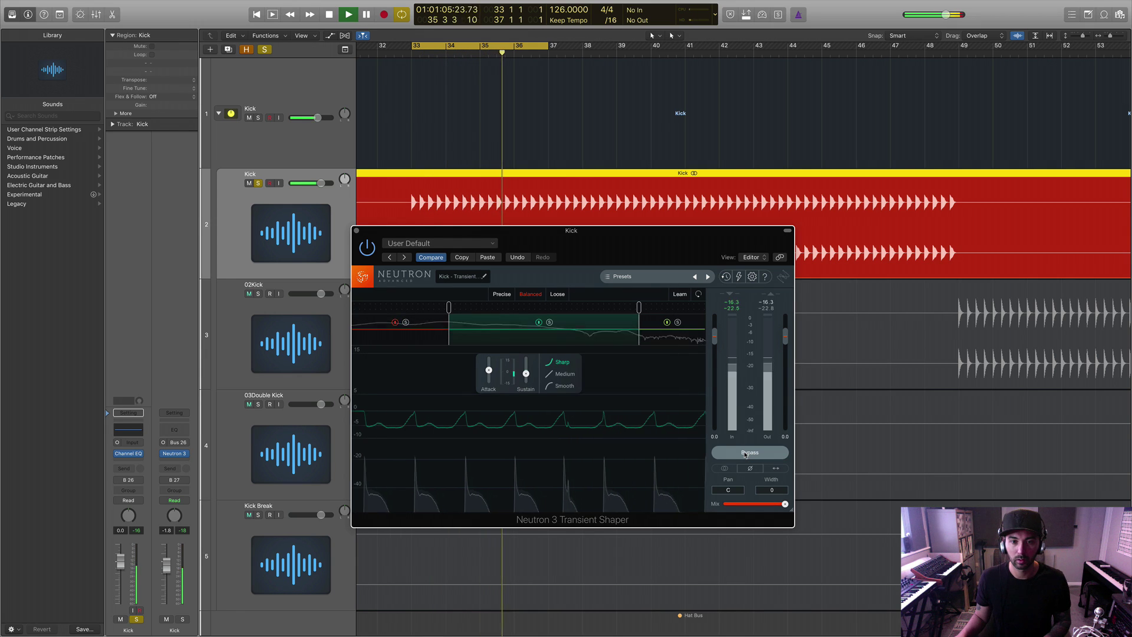
click(747, 453)
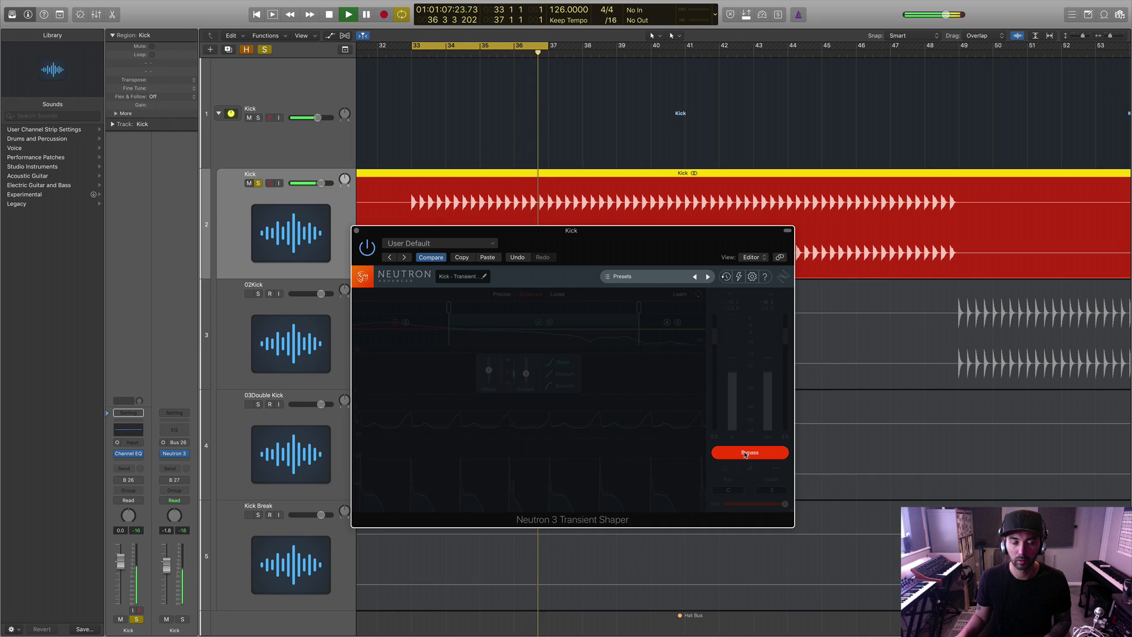
click(747, 452)
key(space)
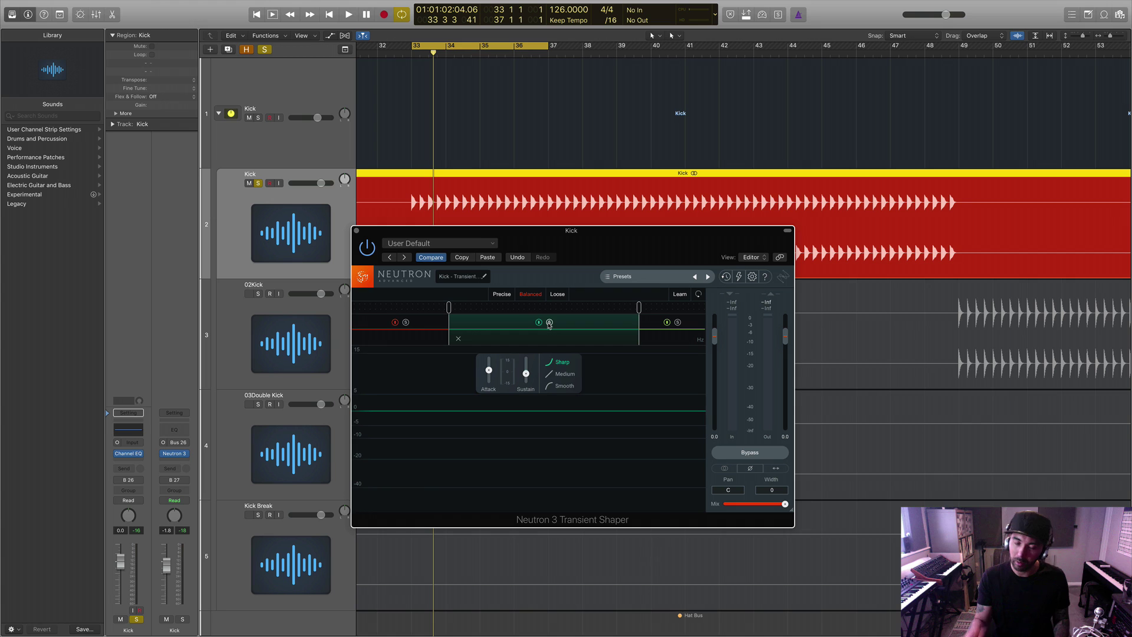
Select the Transient Shaper's high band and raise its Sustain moderately while the soloed kick plays
key(space)
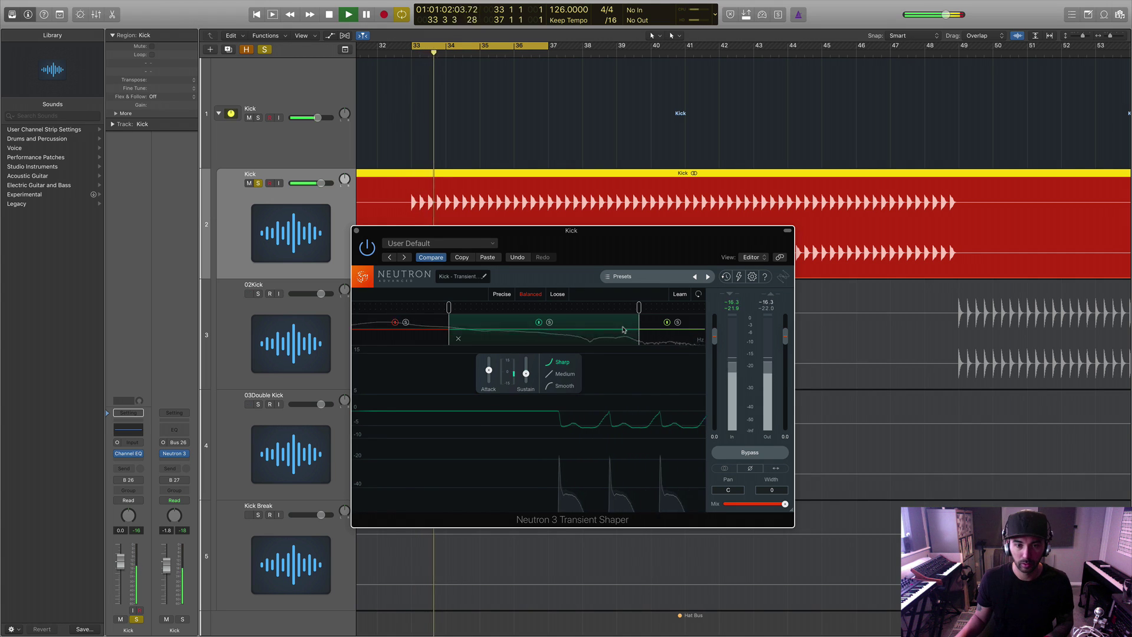
key(space)
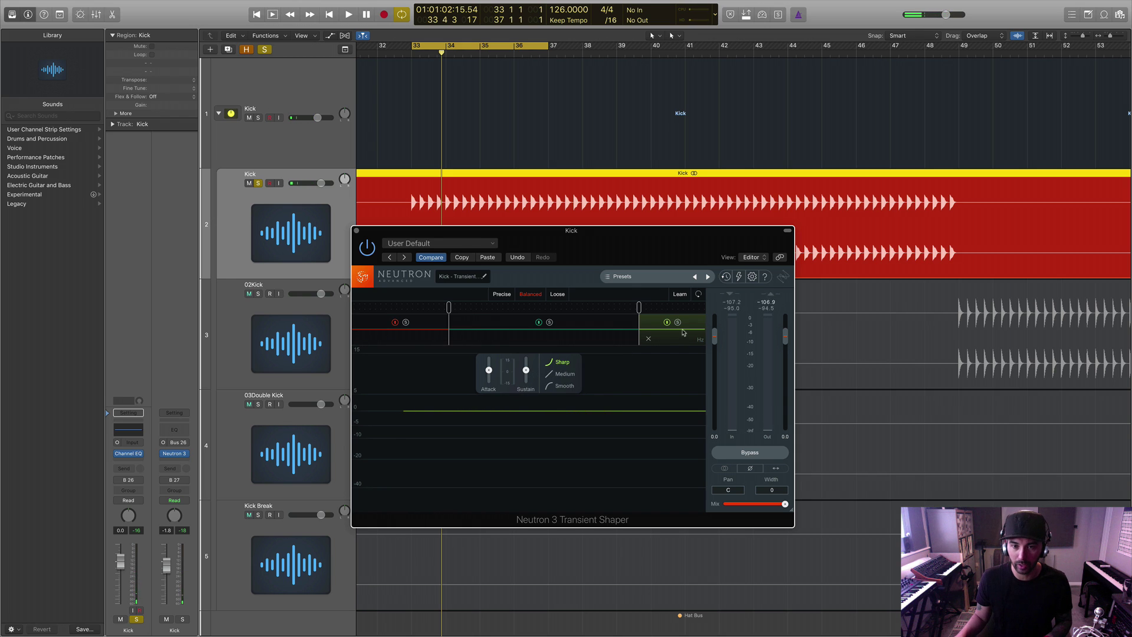
key(space)
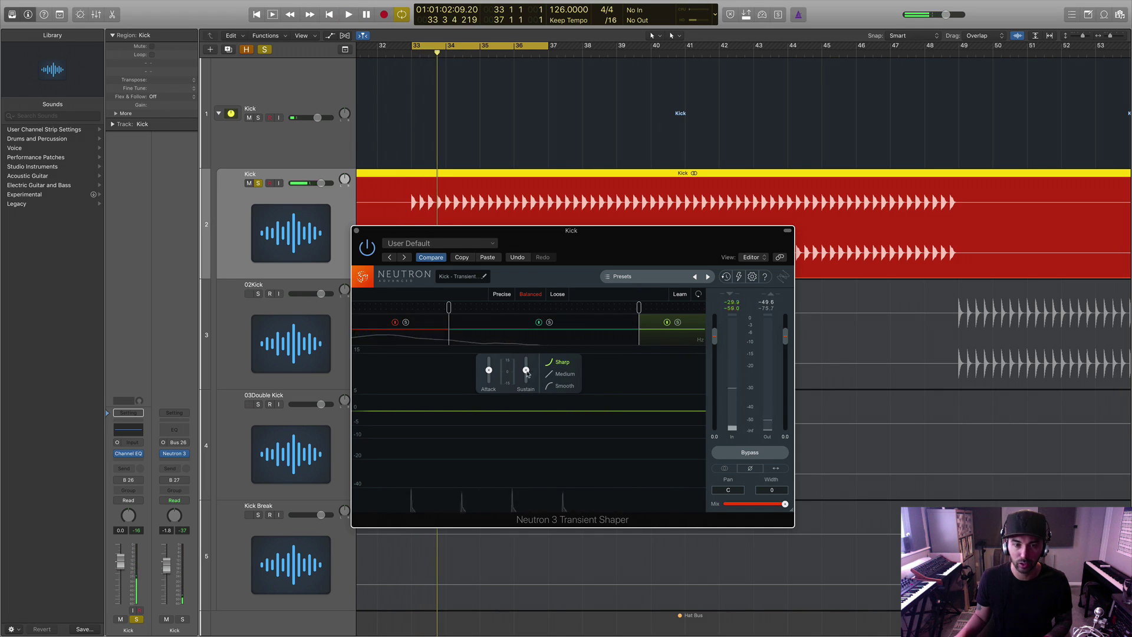
key(space)
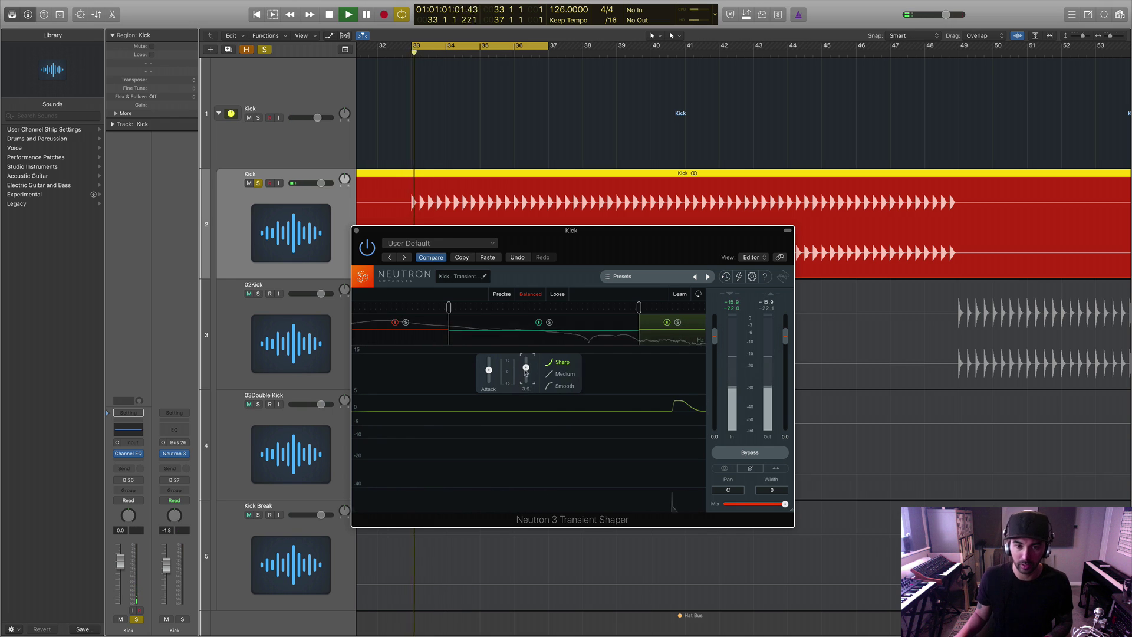
mouse_move(526, 360)
mouse_down()
mouse_move(522, 317)
mouse_move(521, 339)
mouse_up()
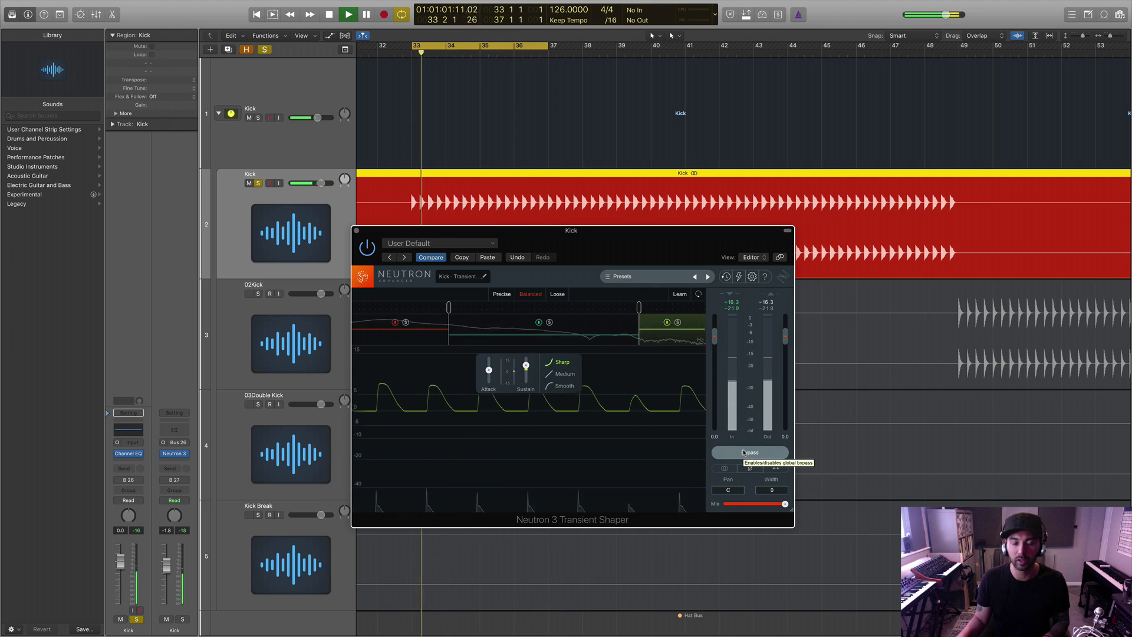
Bypass and re-enable the Transient Shaper during playback to judge the added high-band sustain on the soloed kick
click(743, 452)
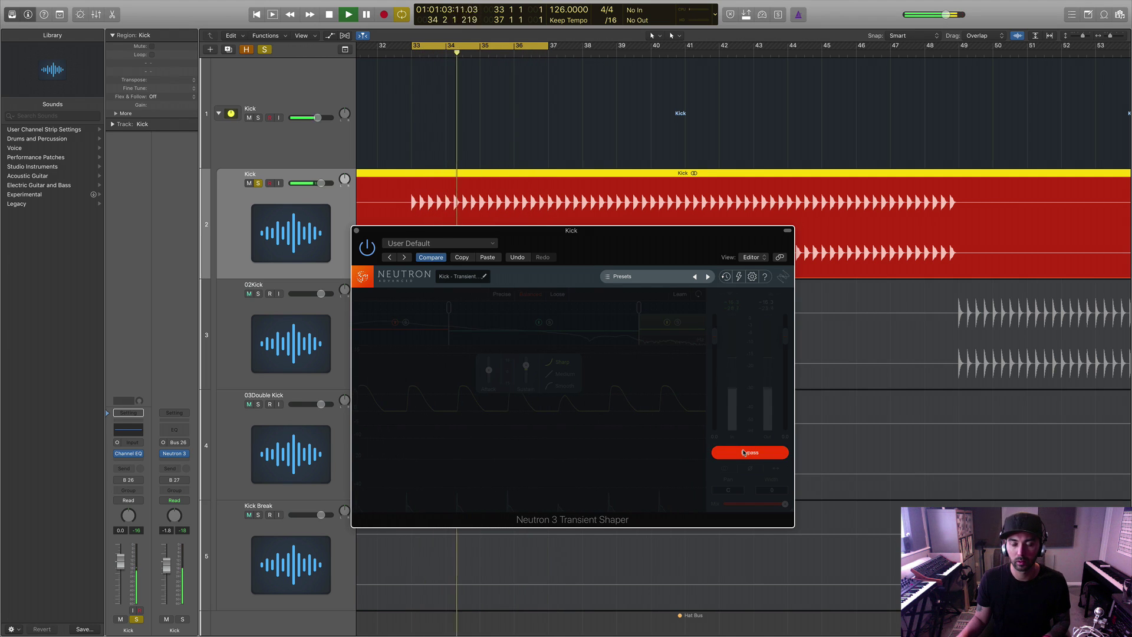
click(743, 453)
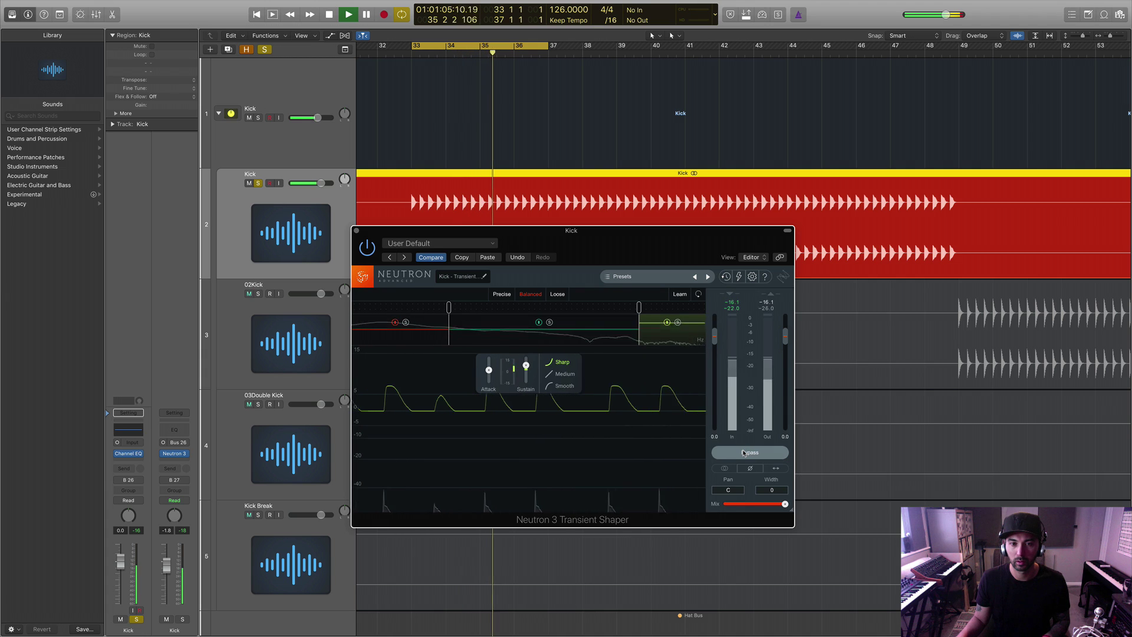
key(space)
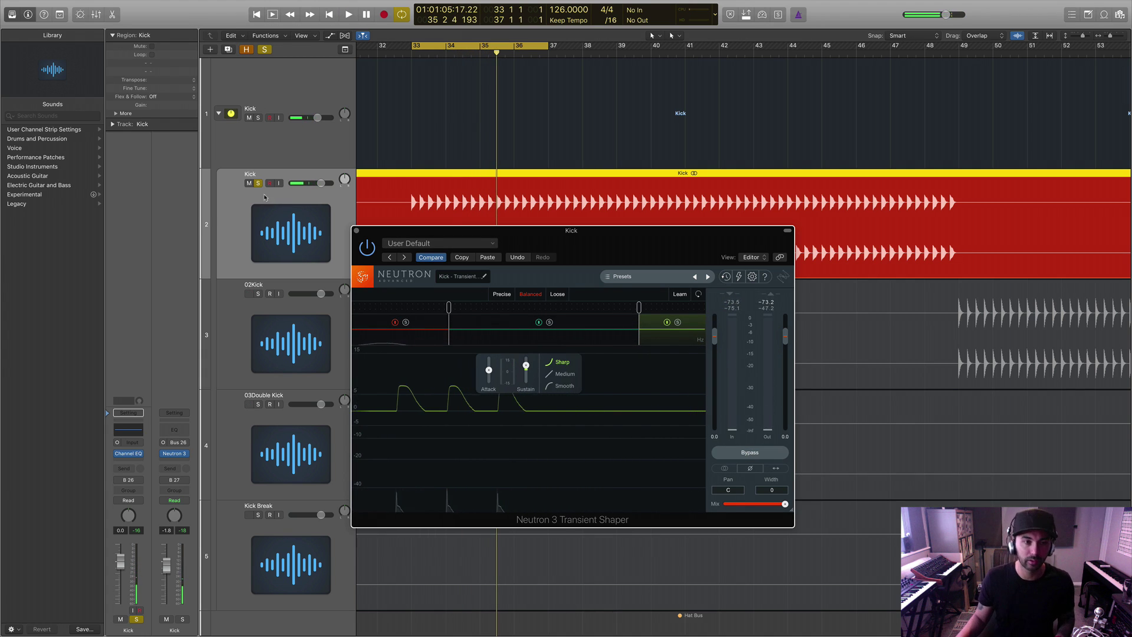
Unsolo the Kick audio track and mute the Vocals and Synths stacks, keeping the Transient Shaper window in view
click(258, 183)
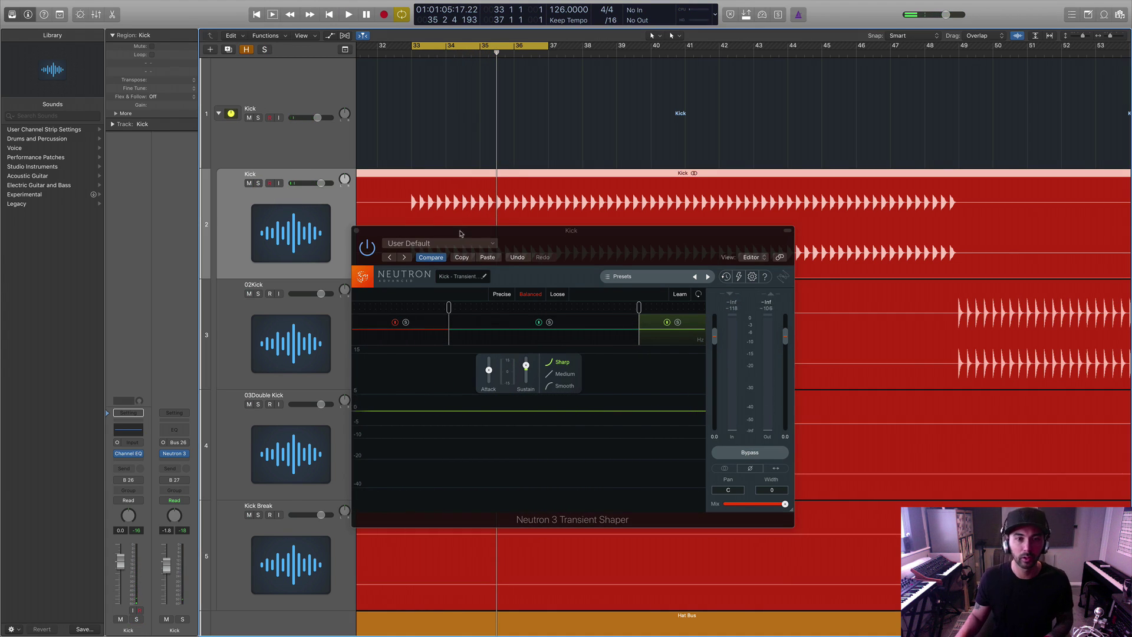
drag(461, 234, 720, 206)
scroll(397, 212, down, 10)
scroll(398, 212, down, 8)
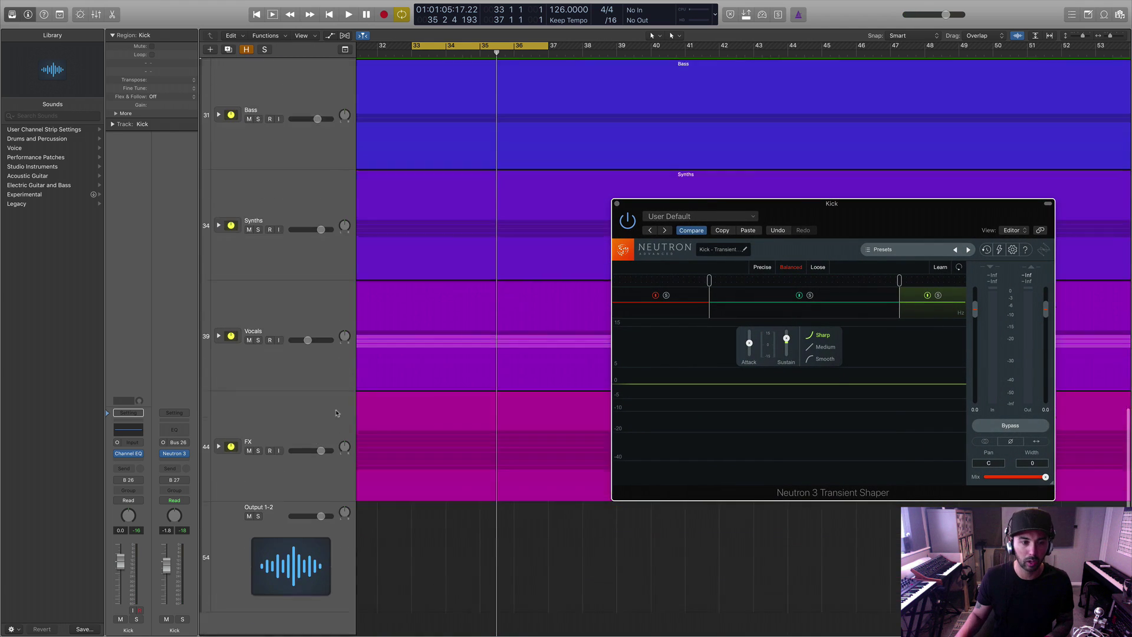
click(249, 342)
click(249, 231)
scroll(306, 203, up, 10)
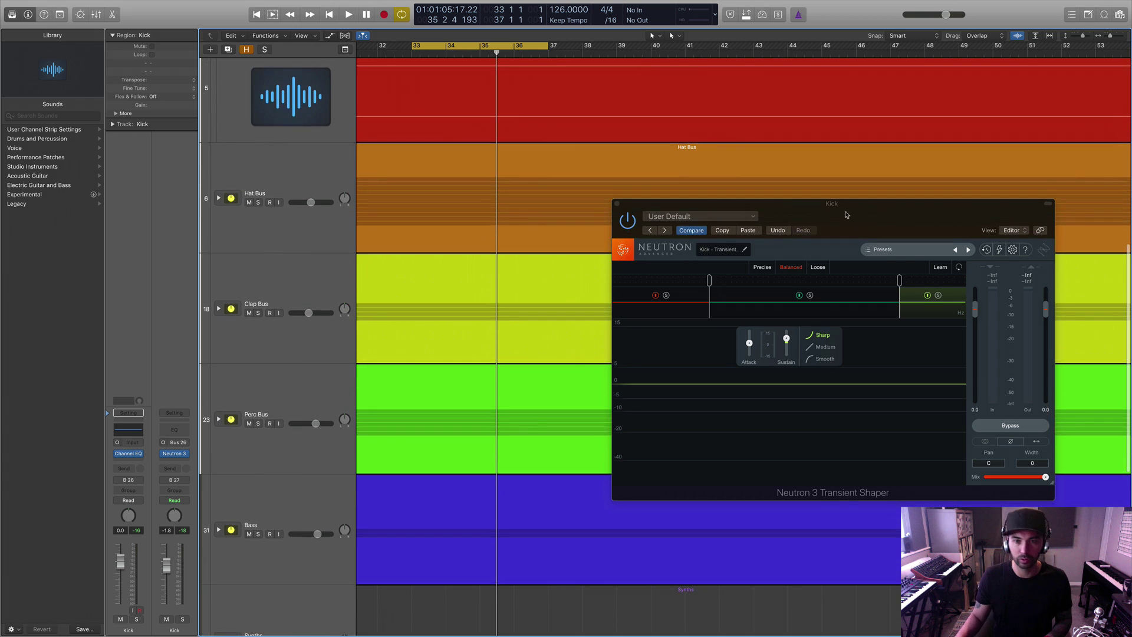
drag(847, 215, 655, 169)
scroll(790, 177, up, 5)
Play the mix without vocals and synths and compare the kick with the Transient Shaper disabled and enabled
key(space)
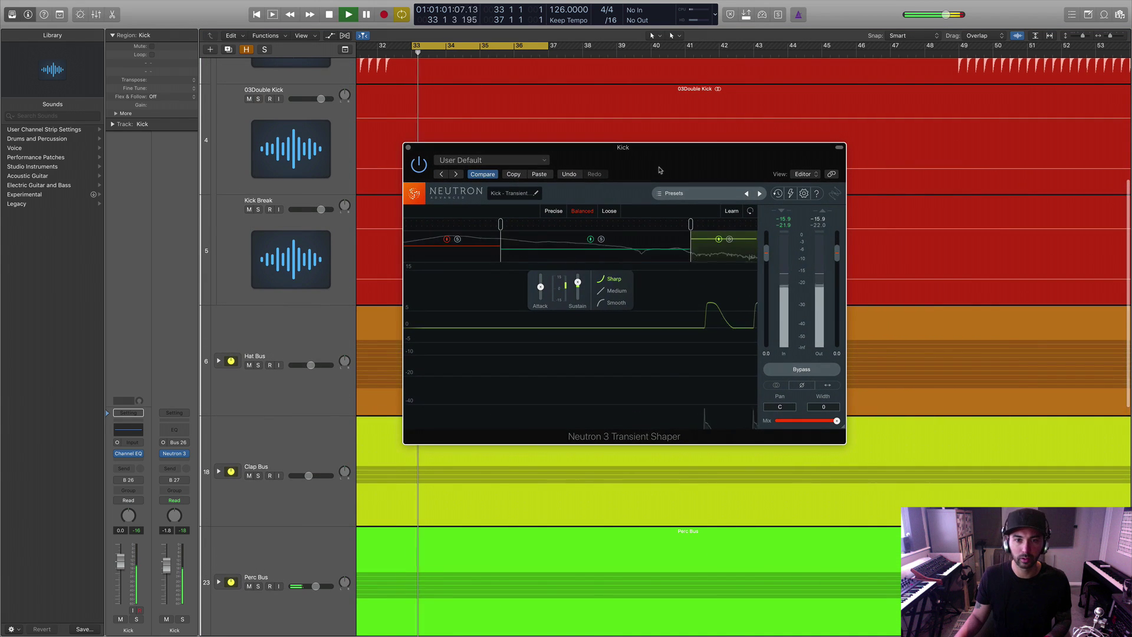
click(797, 371)
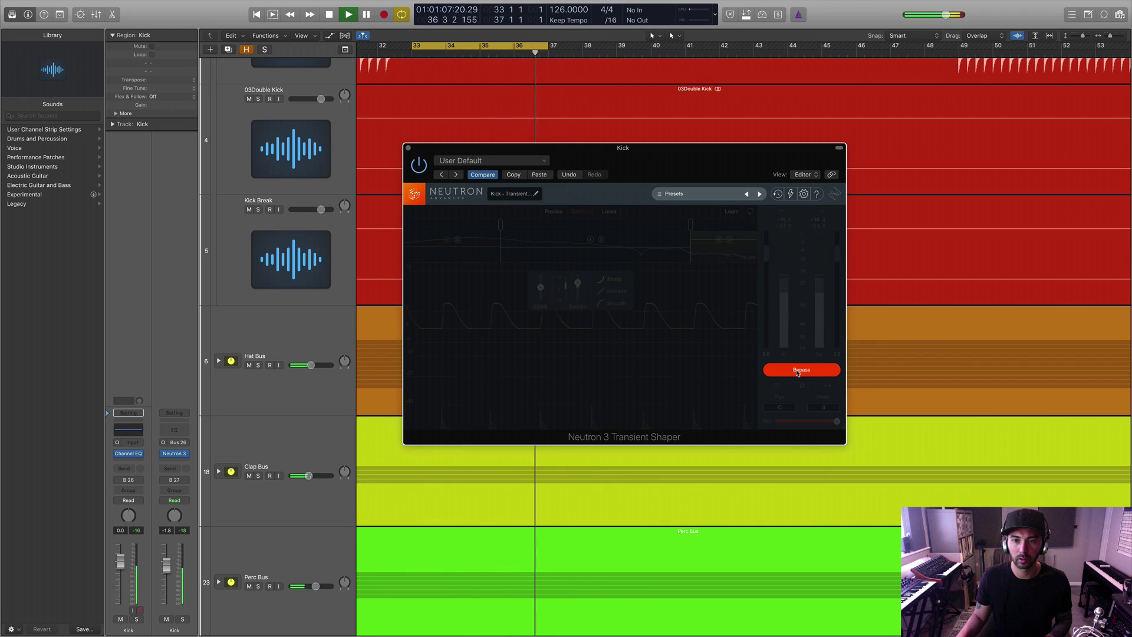
click(797, 372)
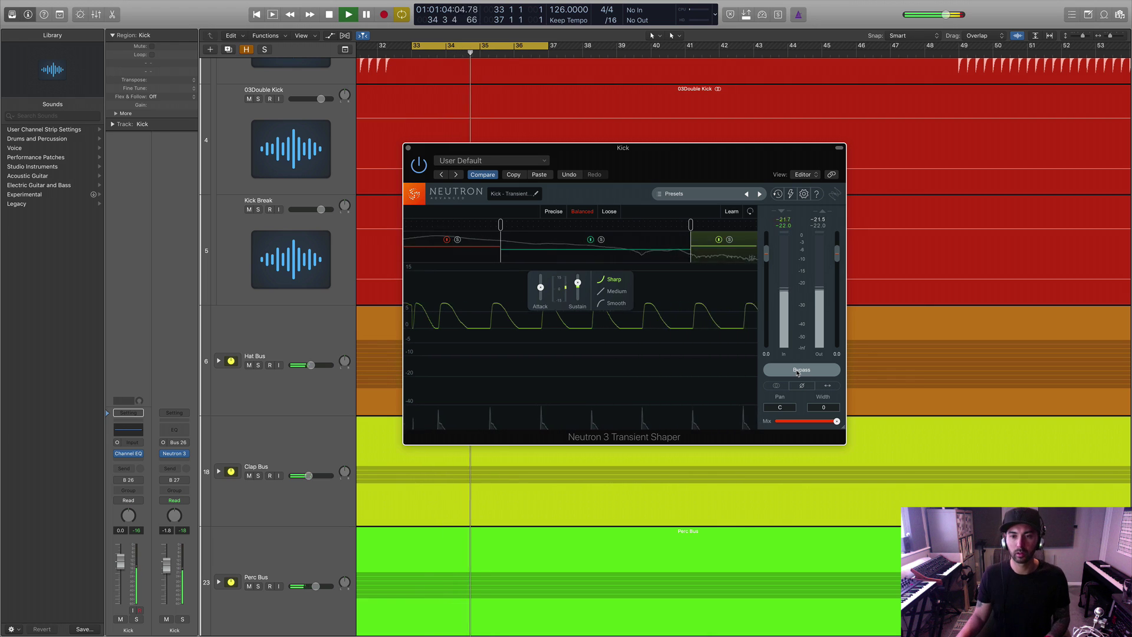
click(798, 372)
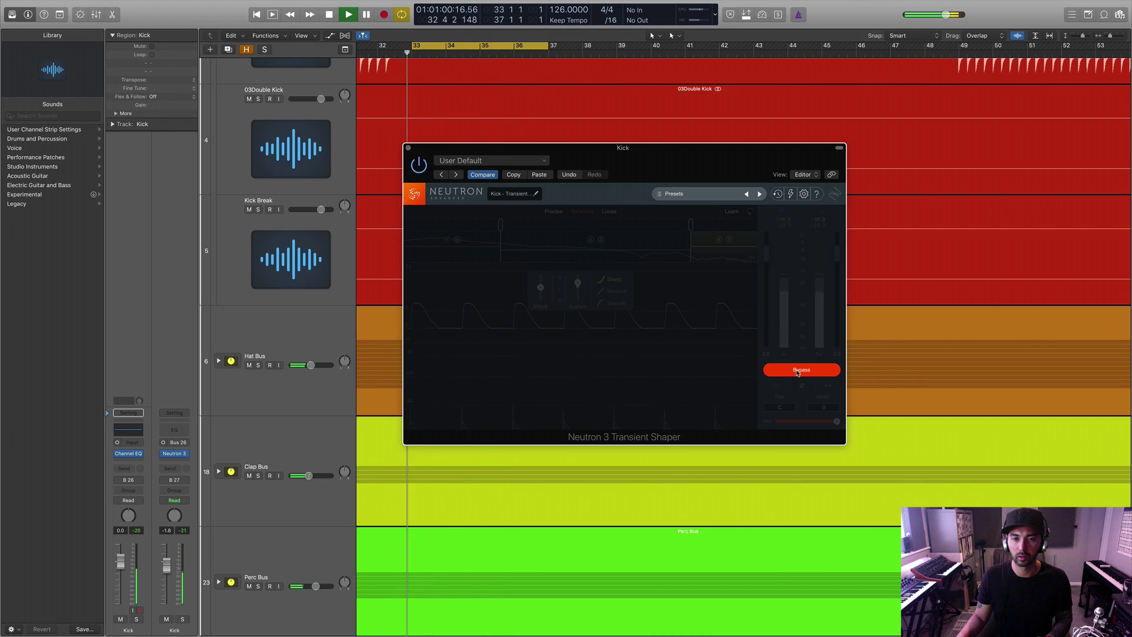
click(798, 371)
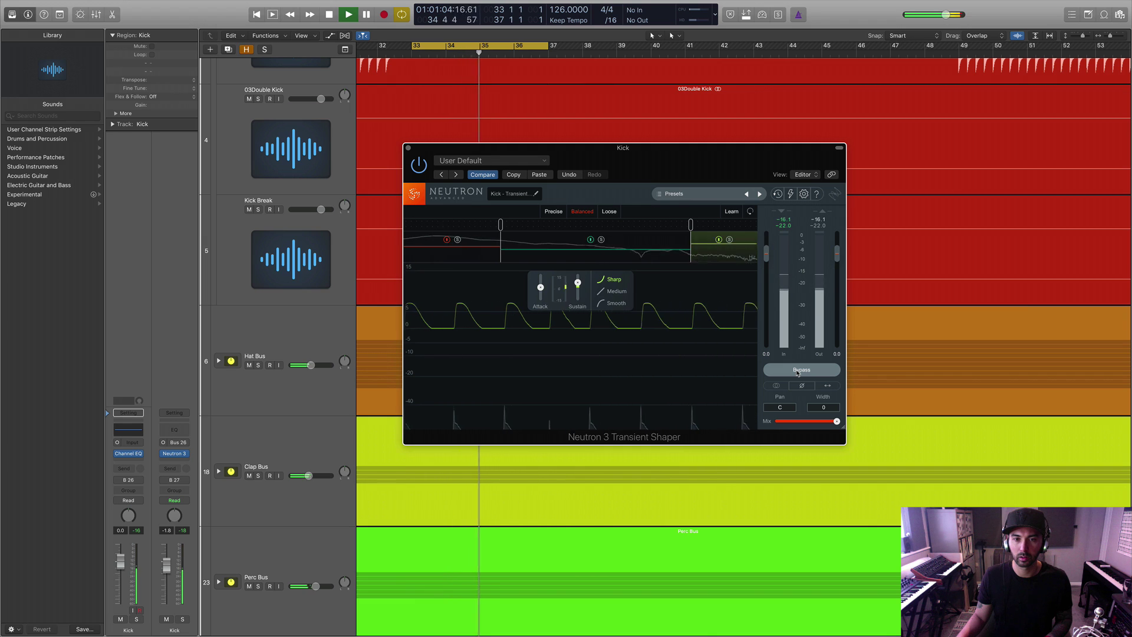
key(space)
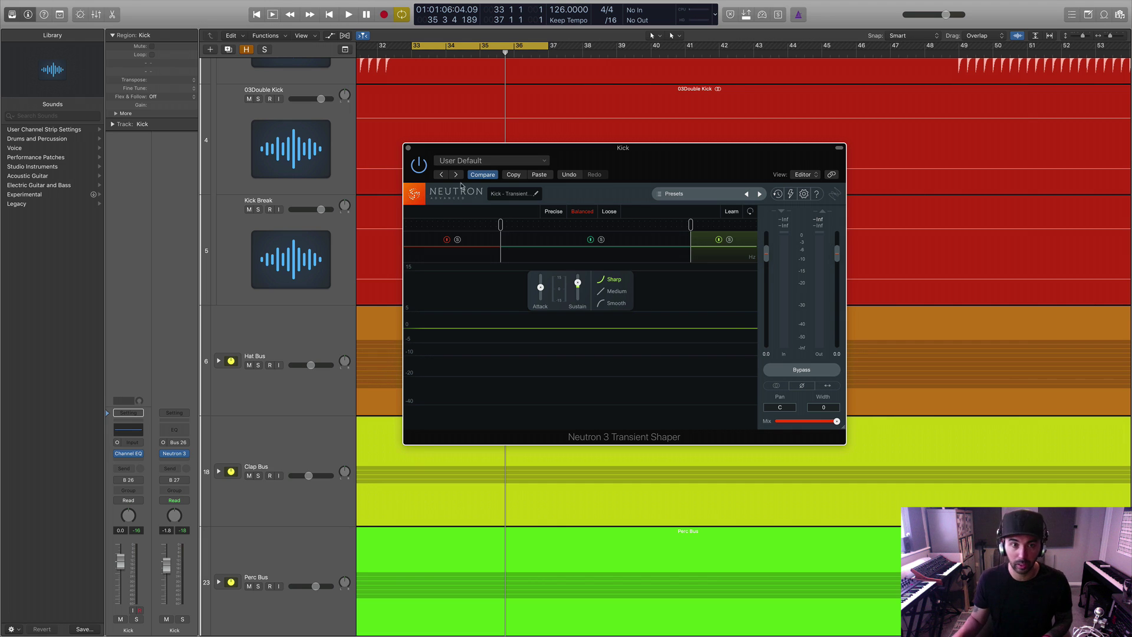
key(space)
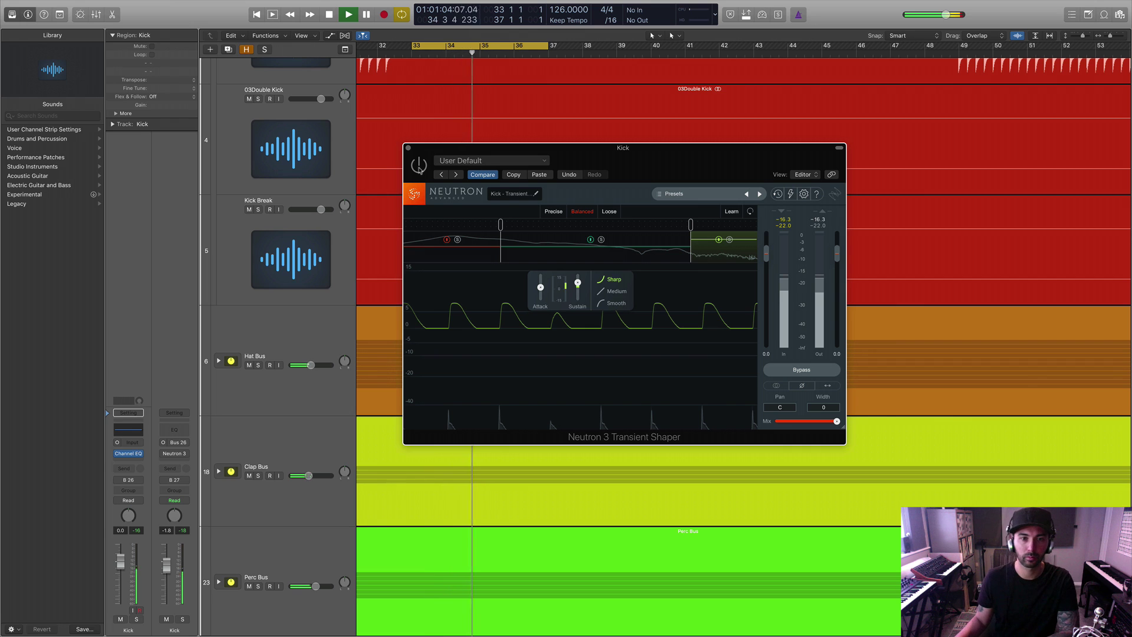
click(419, 165)
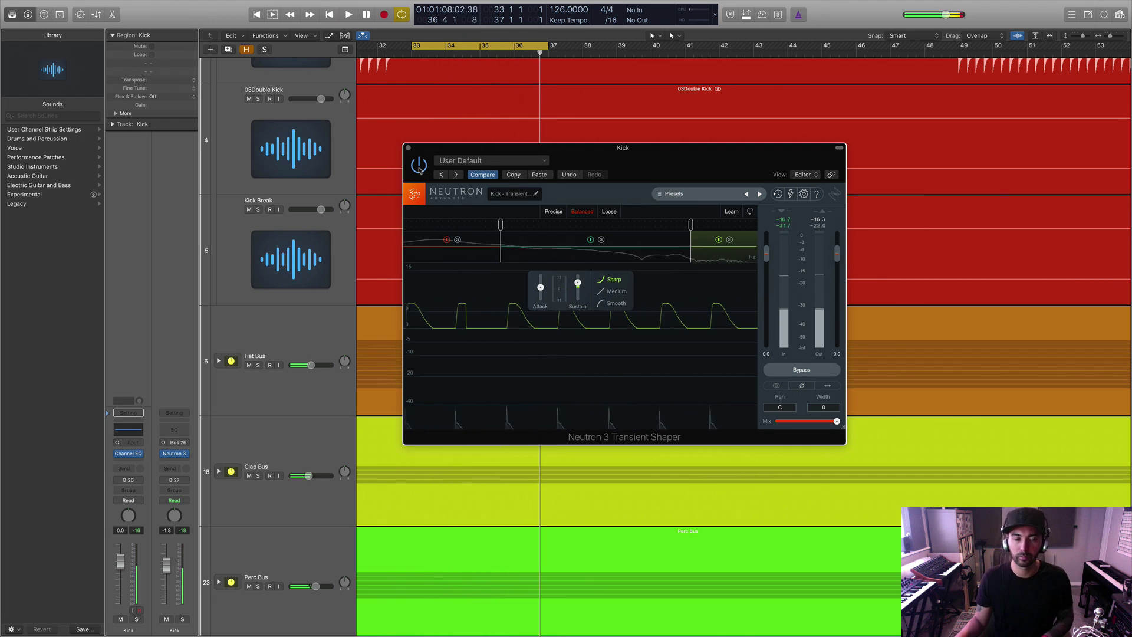
Solo the Kick audio track inside the Kick stack and select the Transient Shaper's low band
drag(436, 148, 626, 146)
scroll(444, 167, up, 10)
scroll(444, 167, down, 2)
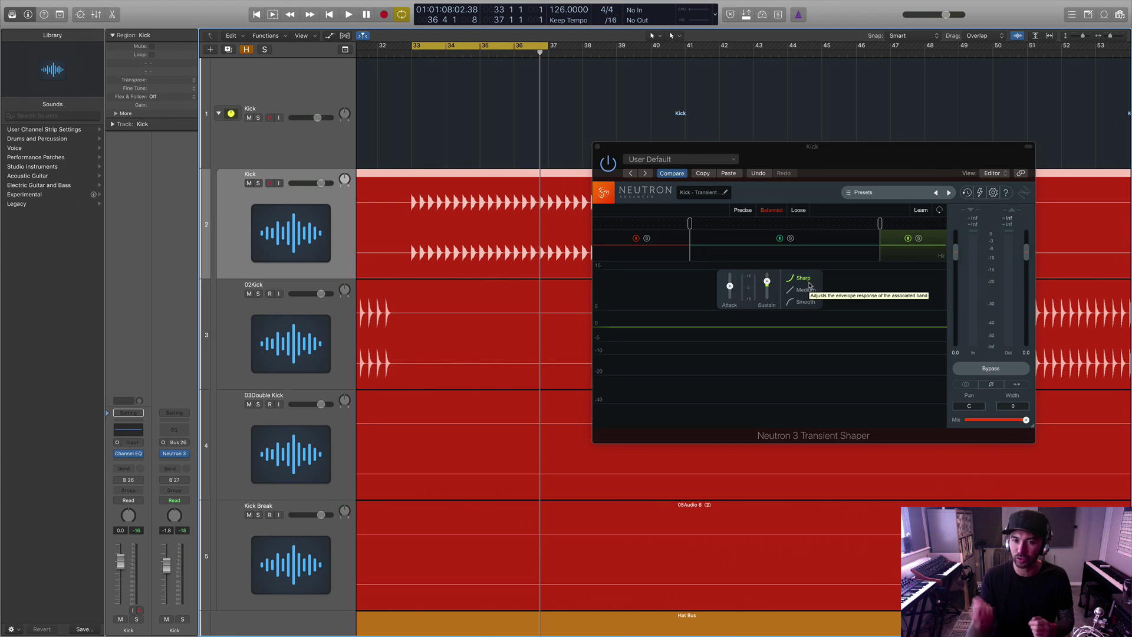
drag(851, 153, 646, 135)
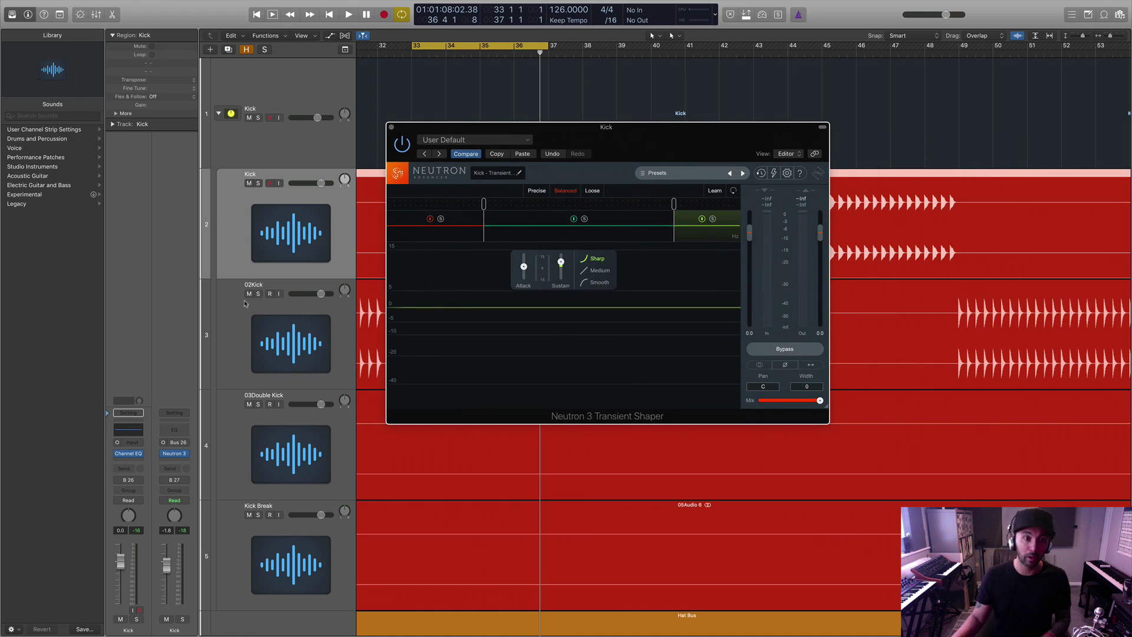
click(257, 184)
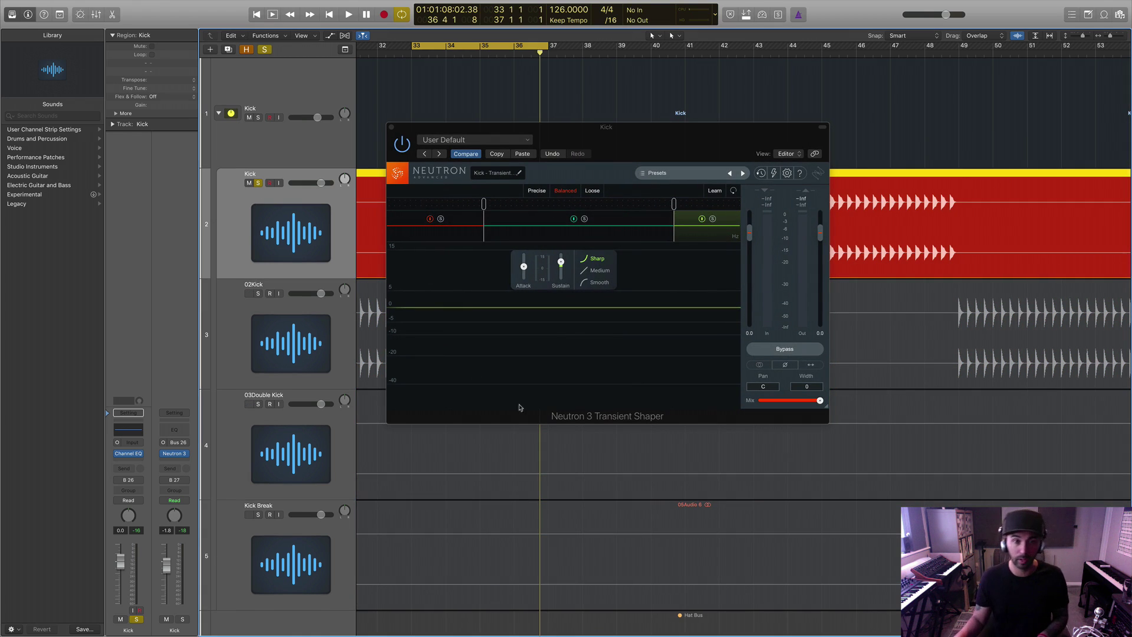
click(461, 245)
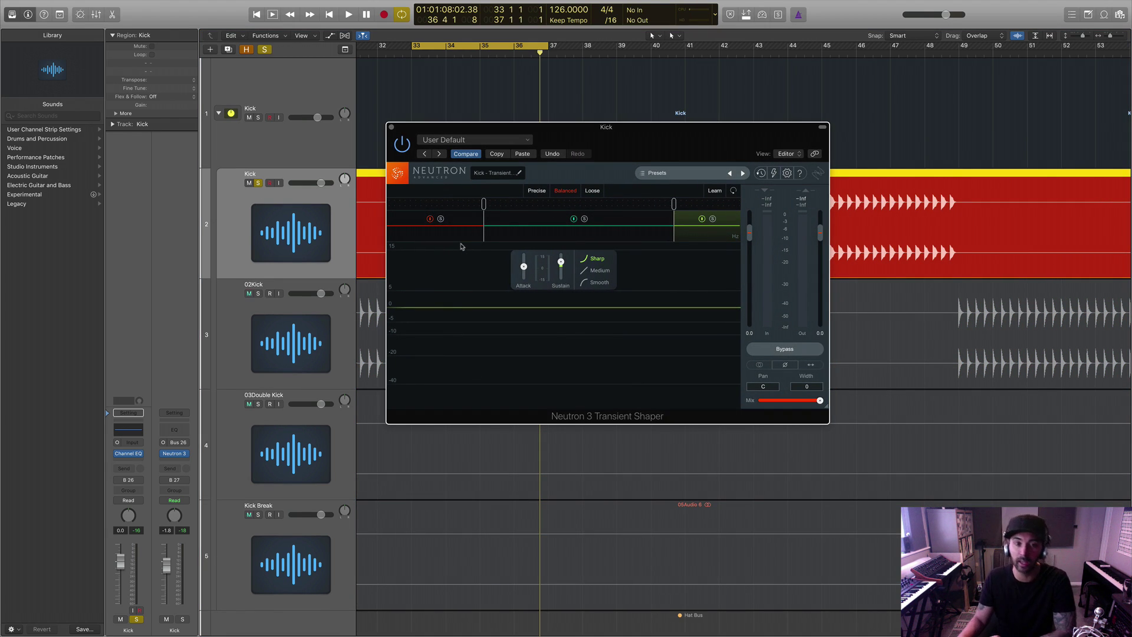
click(451, 236)
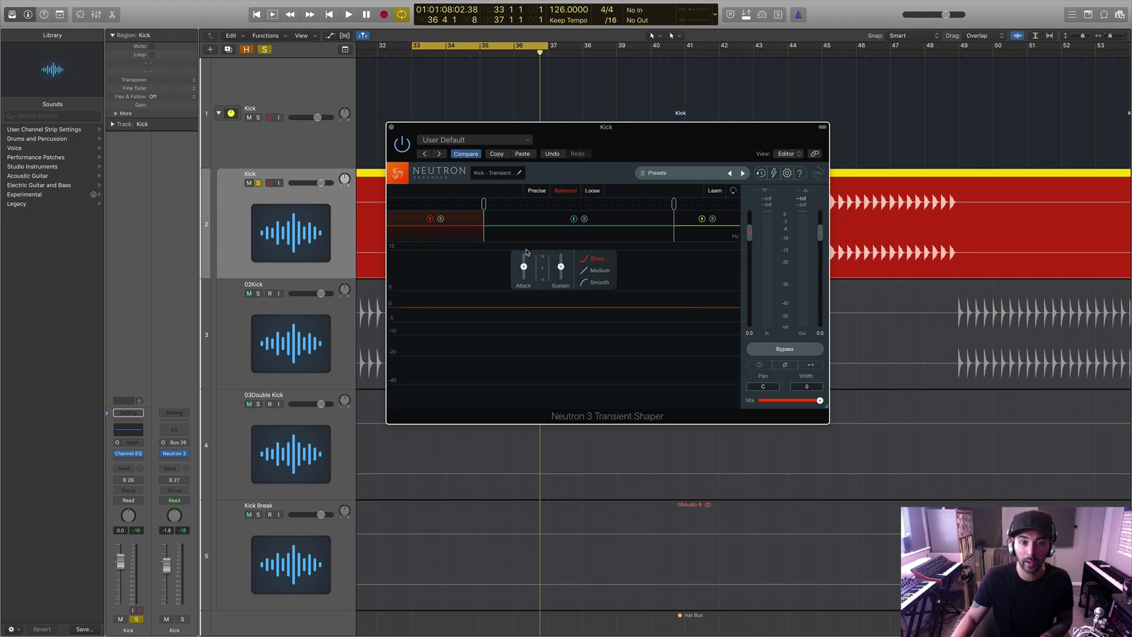
Raise the low band's Sustain to 6.4 while listening to the soloed kick
key(space)
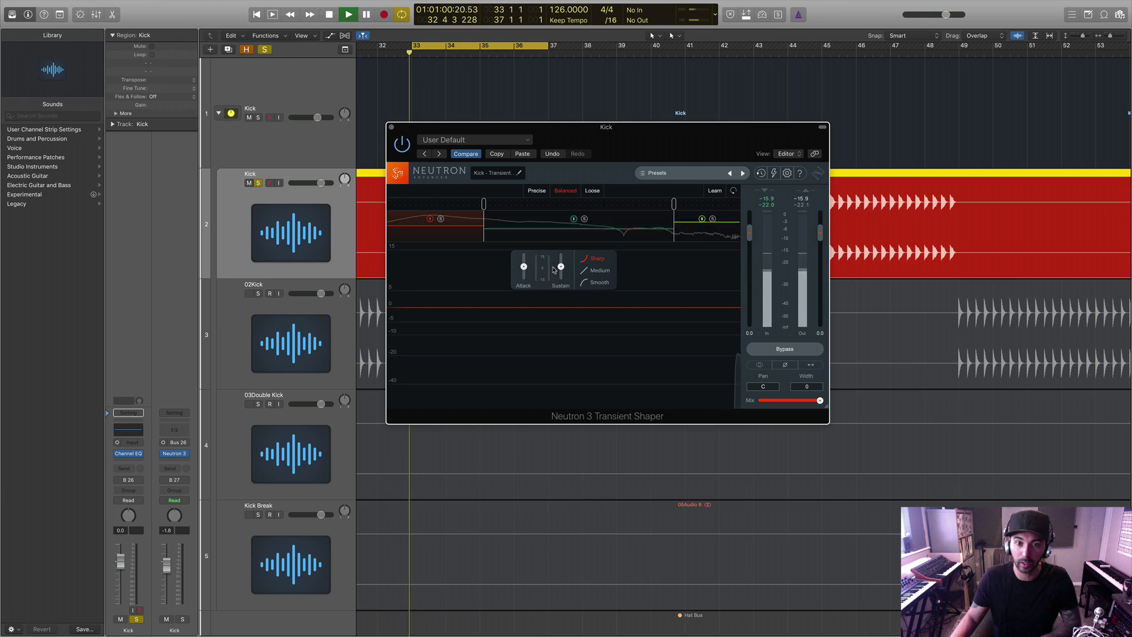
drag(561, 266, 558, 204)
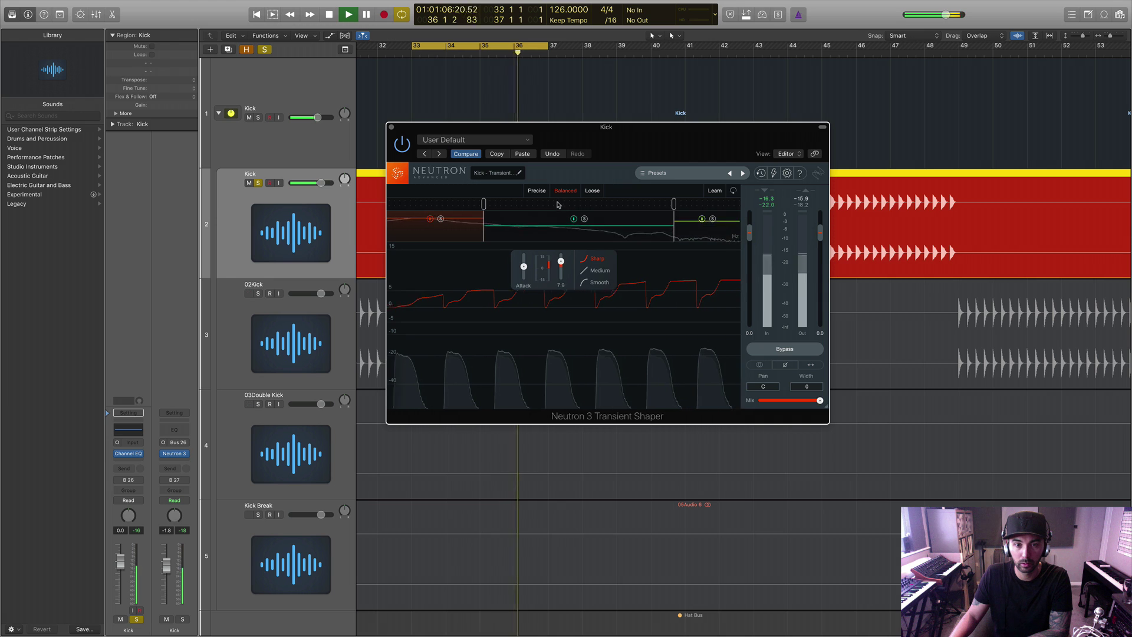
drag(562, 270, 563, 278)
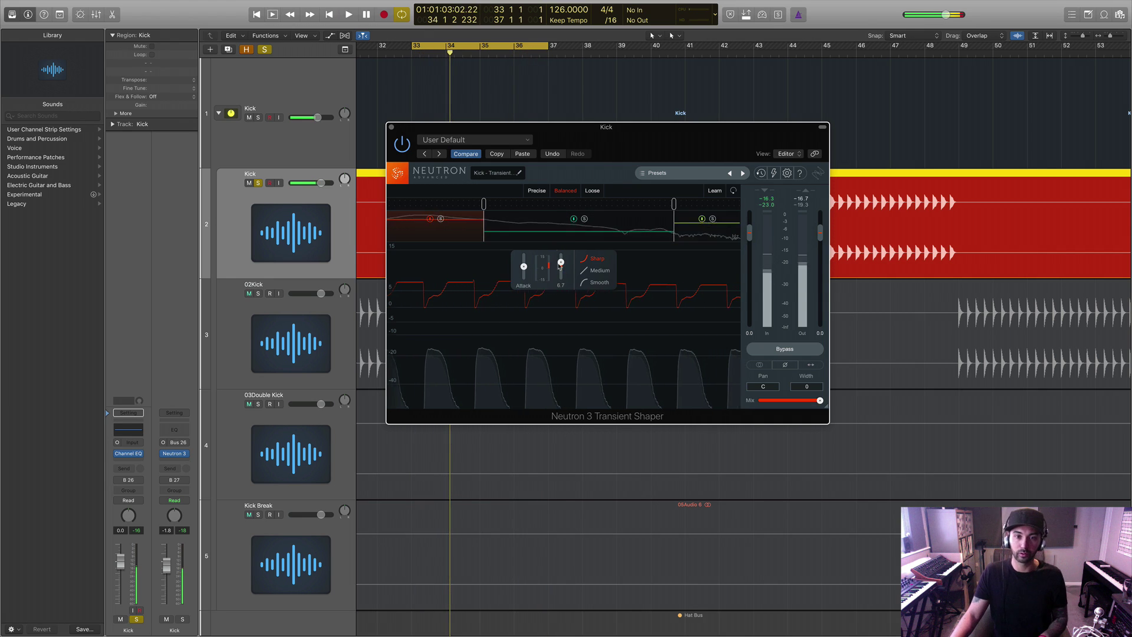
key(space)
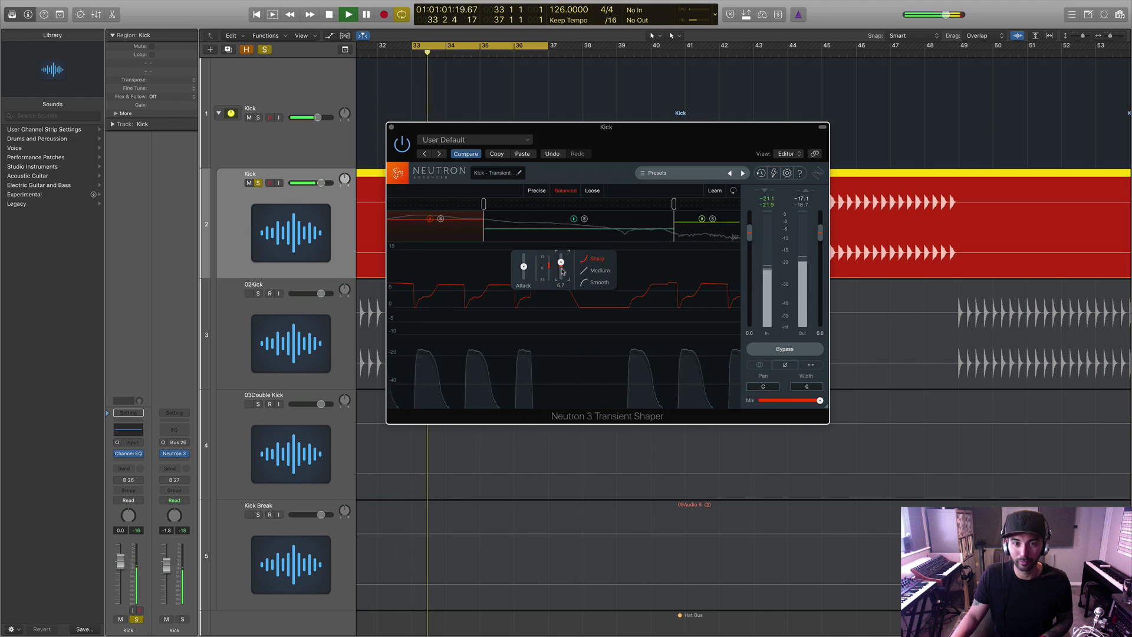
drag(562, 271, 562, 275)
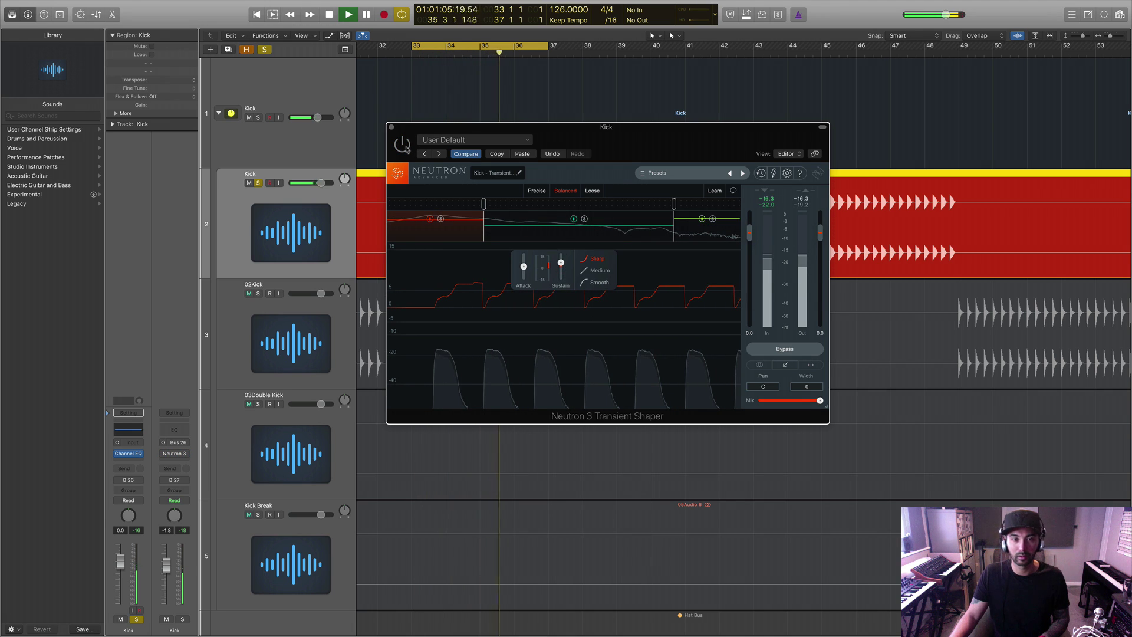
Replay the soloed kick to compare its low end with the Transient Shaper off and on
key(space)
key(space)
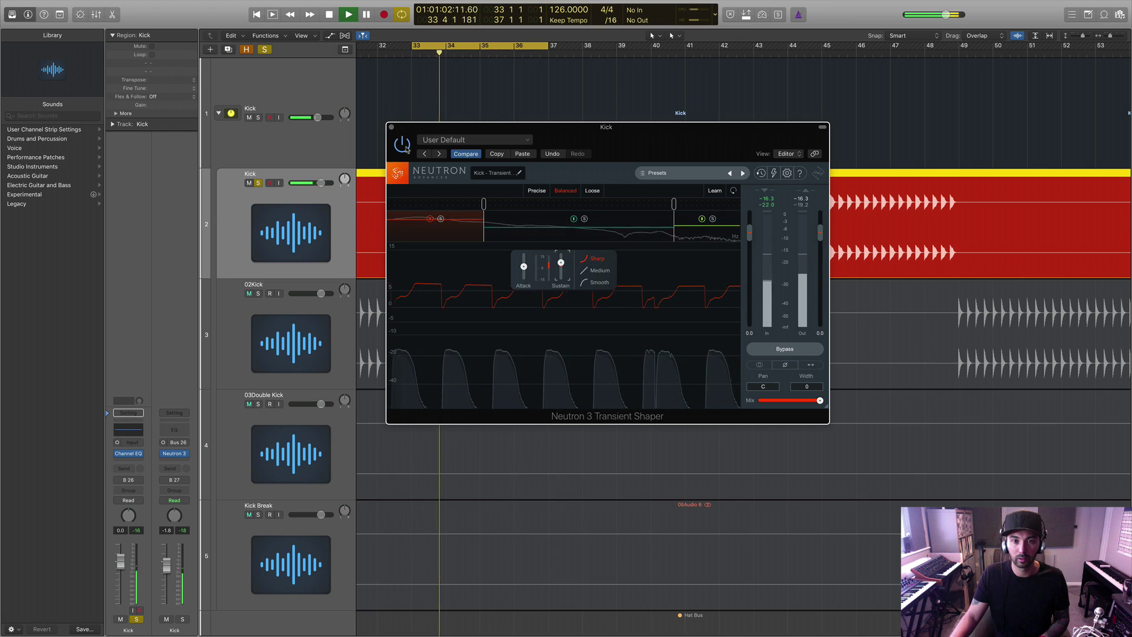
key(space)
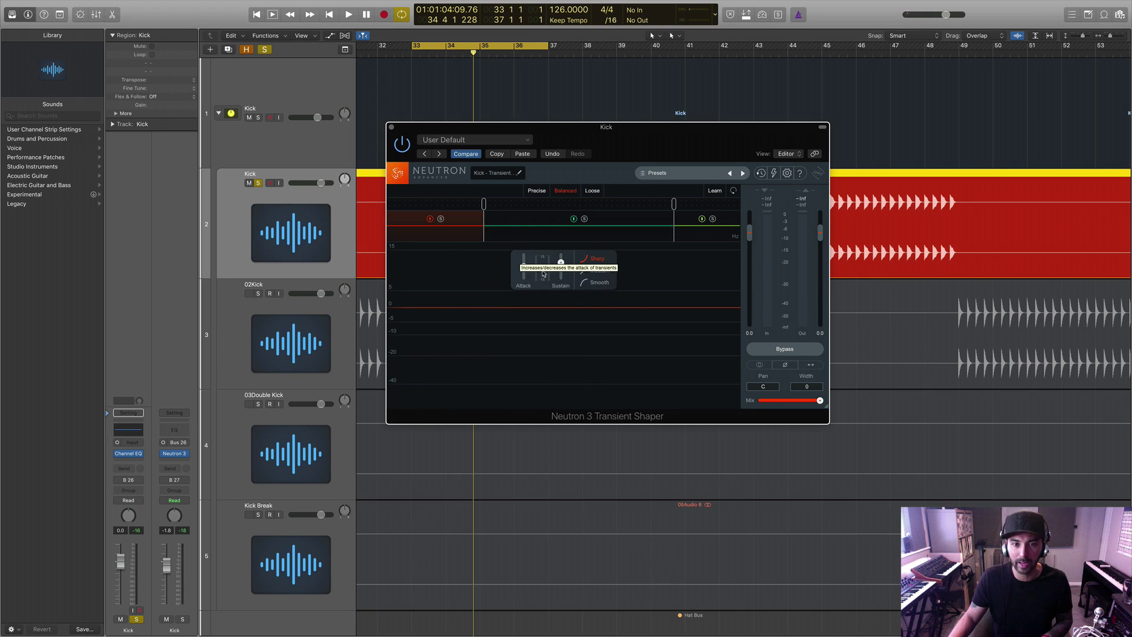
Unsolo the Kick track during playback, set the low band's Sustain to 6.0 and switch the Transient Shaper off for comparison
key(space)
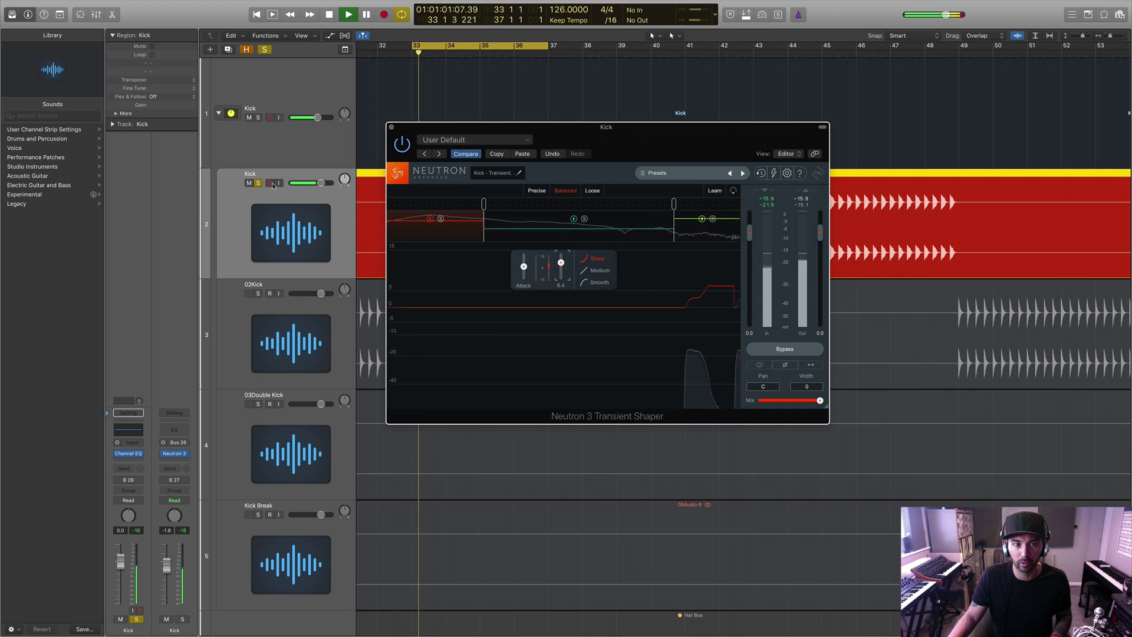
key(s)
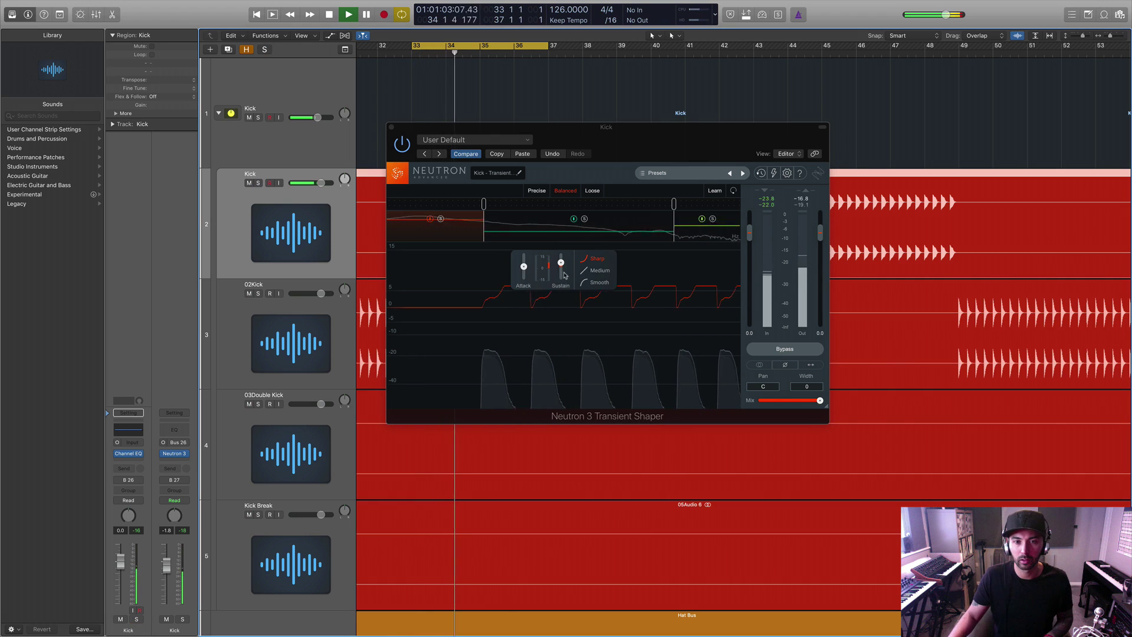
drag(561, 270, 560, 273)
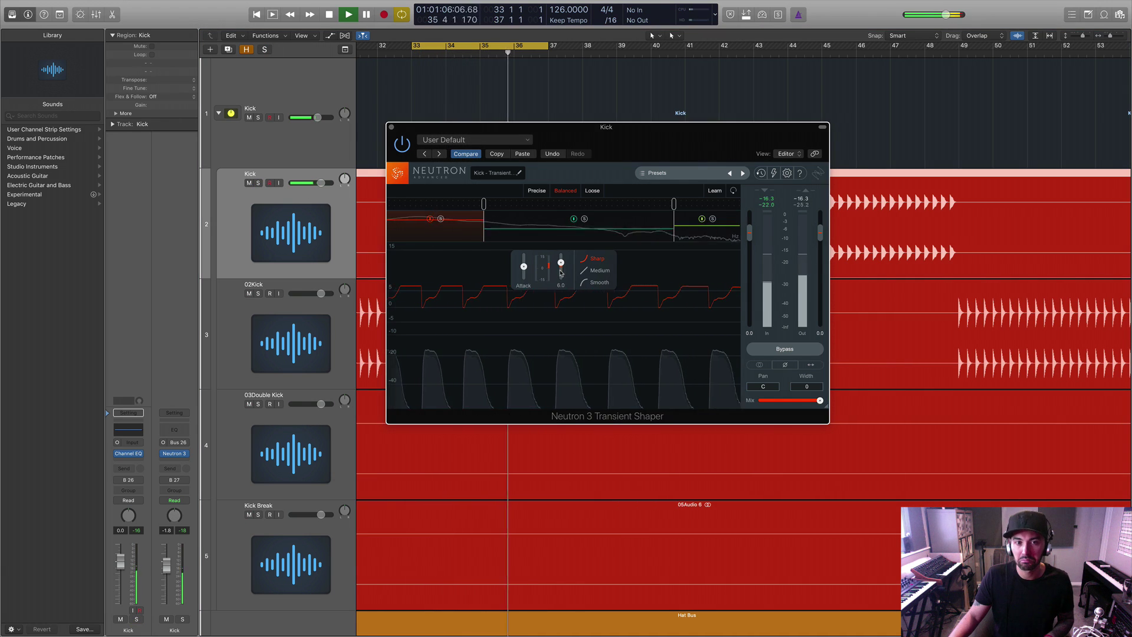
click(405, 149)
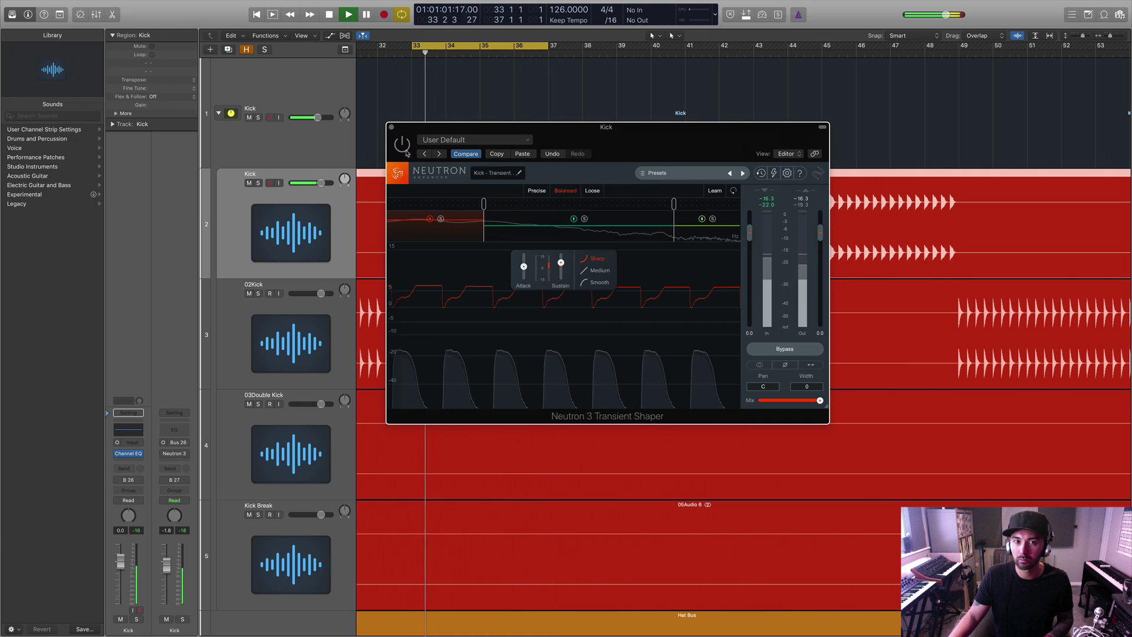